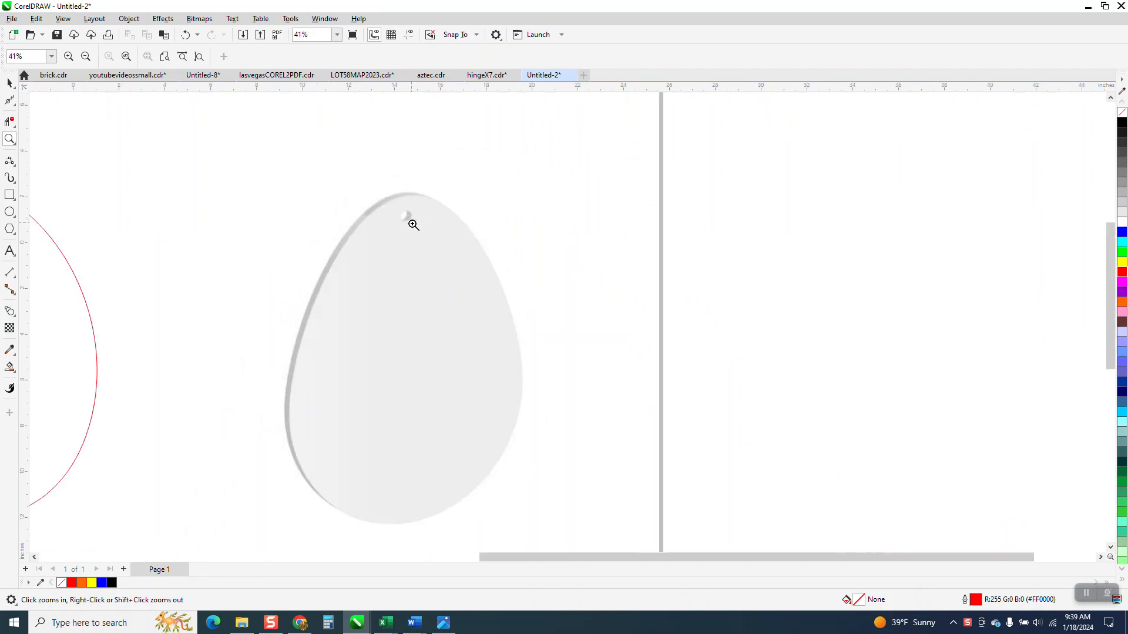
Move the spare egg picture off the page's right side and place the existing red egg outline beside the remaining egg picture
left_click(10, 83)
left_click_drag(484, 302, 661, 311)
left_click_drag(111, 303, 420, 299)
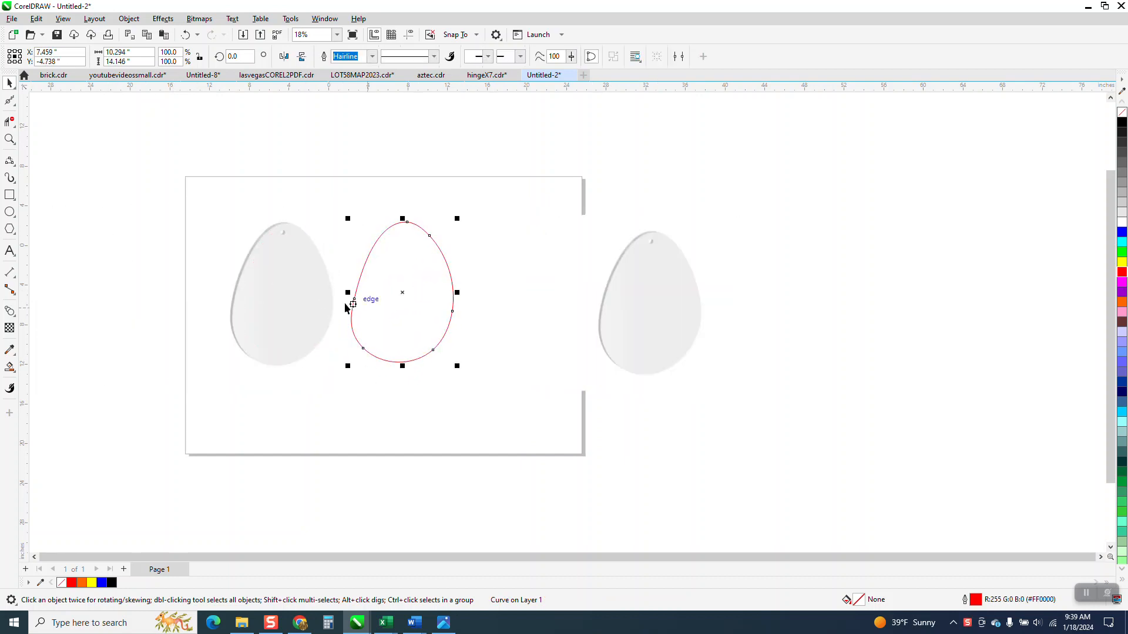
Draw a circle about 8.2 inches in diameter to the left of the egg picture
left_click(10, 141)
left_click_drag(170, 175, 531, 452)
left_click(10, 212)
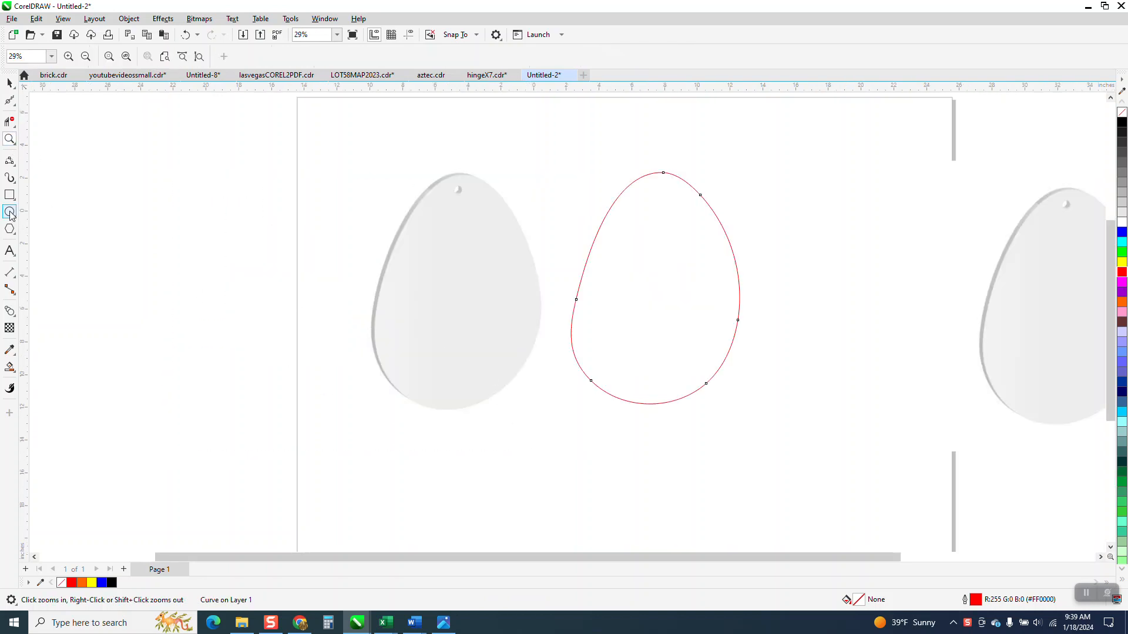
left_click_drag(322, 225, 186, 359)
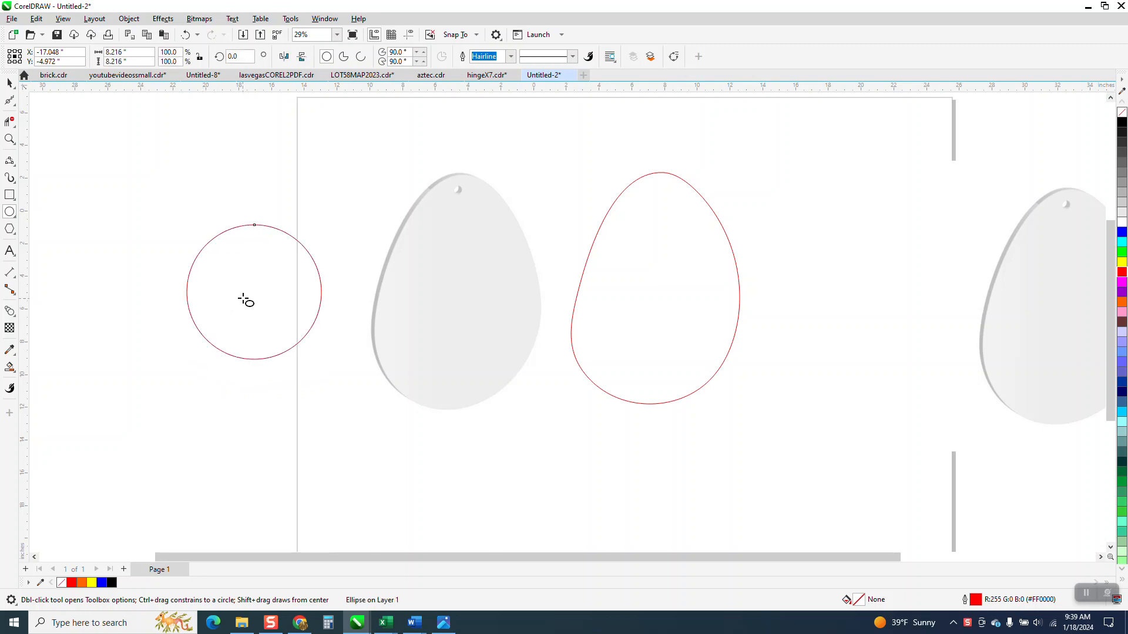
Move the circle onto the egg's lower half and stretch it to about 9.53 by 8.59 inches to match the rounded base
left_click(10, 82)
left_click_drag(269, 294, 443, 342)
left_click_drag(512, 337, 533, 337)
left_click_drag(451, 407, 450, 412)
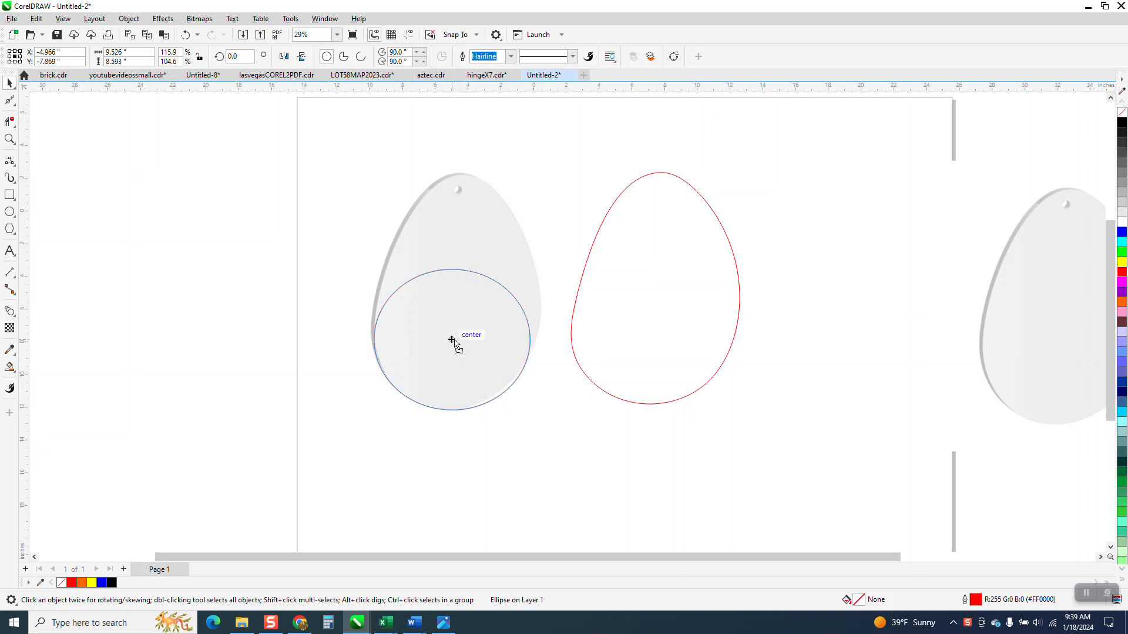
Set the document's nudge distance to .01 inches
left_click(222, 151)
mouse_move(414, 56)
left_mouse_down()
mouse_move(306, 61)
mouse_move(316, 62)
left_mouse_up()
type(".01")
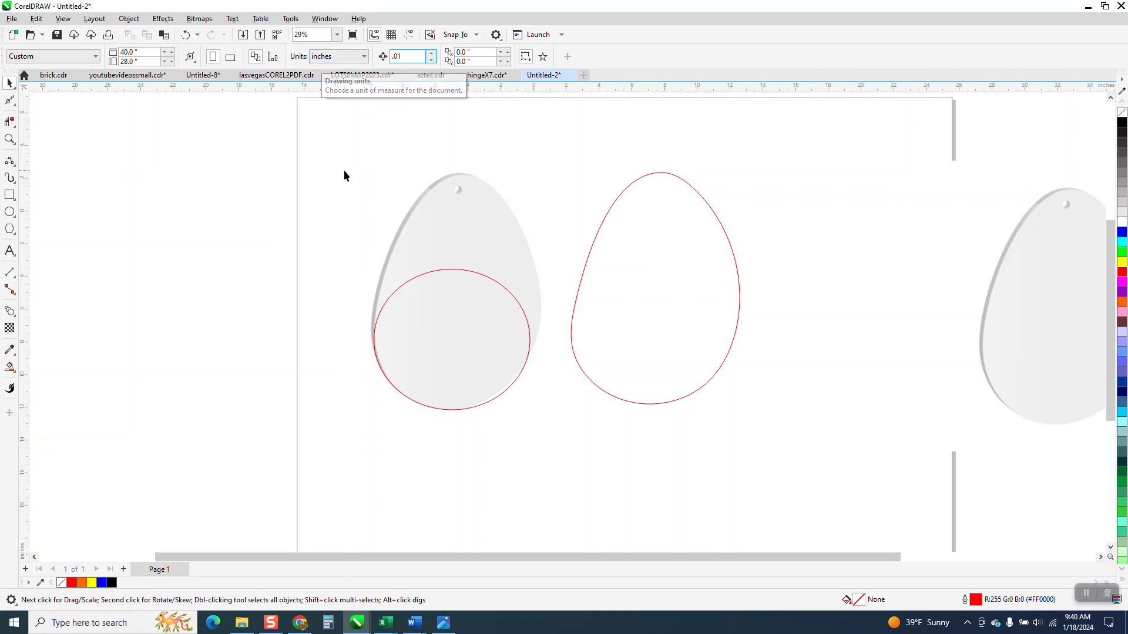
Shift the ellipse in small increments to align it with the lower left edge of the egg picture
left_click(457, 267)
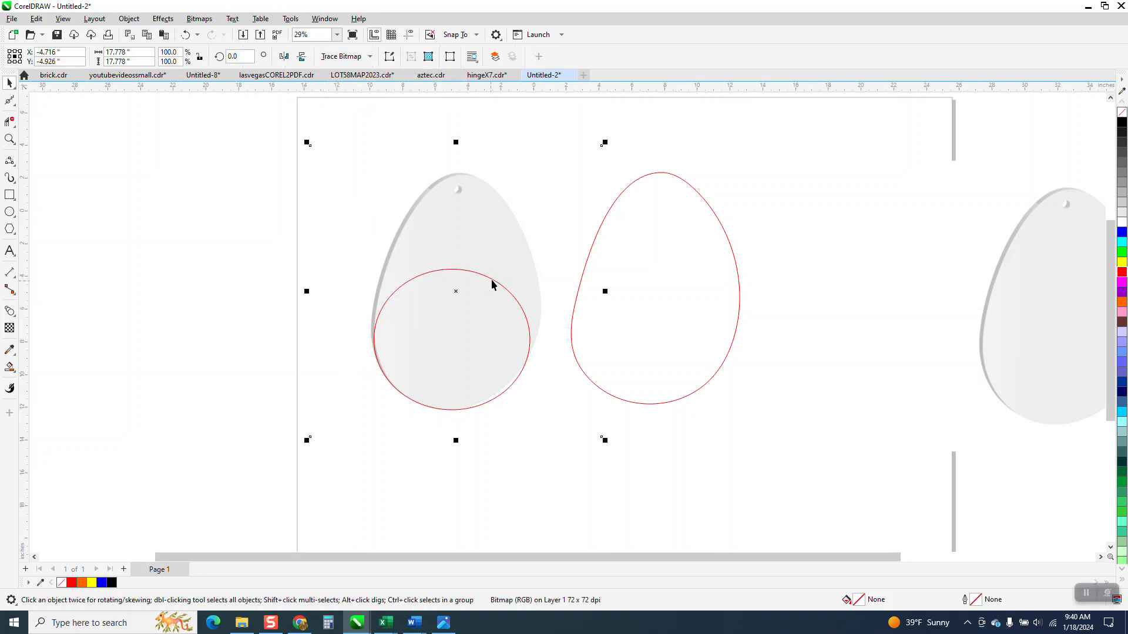
left_click(529, 355)
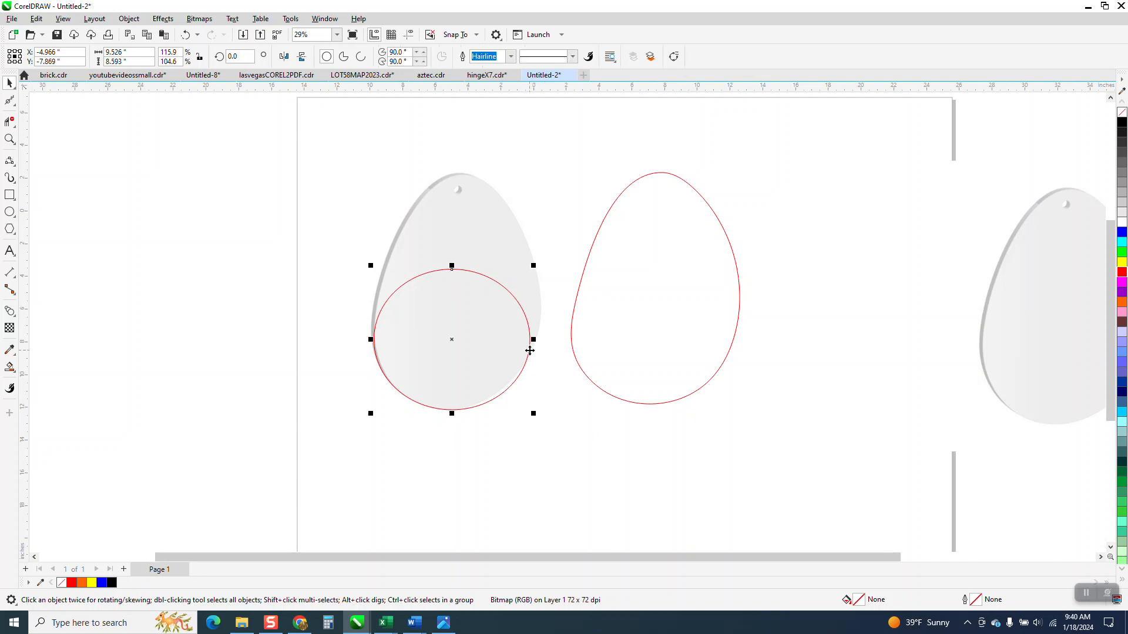
key("Down")
key("Down")
key("Down")
key("Down")
key("Down")
key("Down")
key("Up")
key("Up")
key("Up")
key("Up")
key("Up")
key("Up")
key("Up")
key("Up")
key("Up")
key("Up")
key("Up")
key("Up")
key("Up")
key("Up")
key("Up")
key("Up")
key("Up")
key("Up")
key("Up")
key("Up")
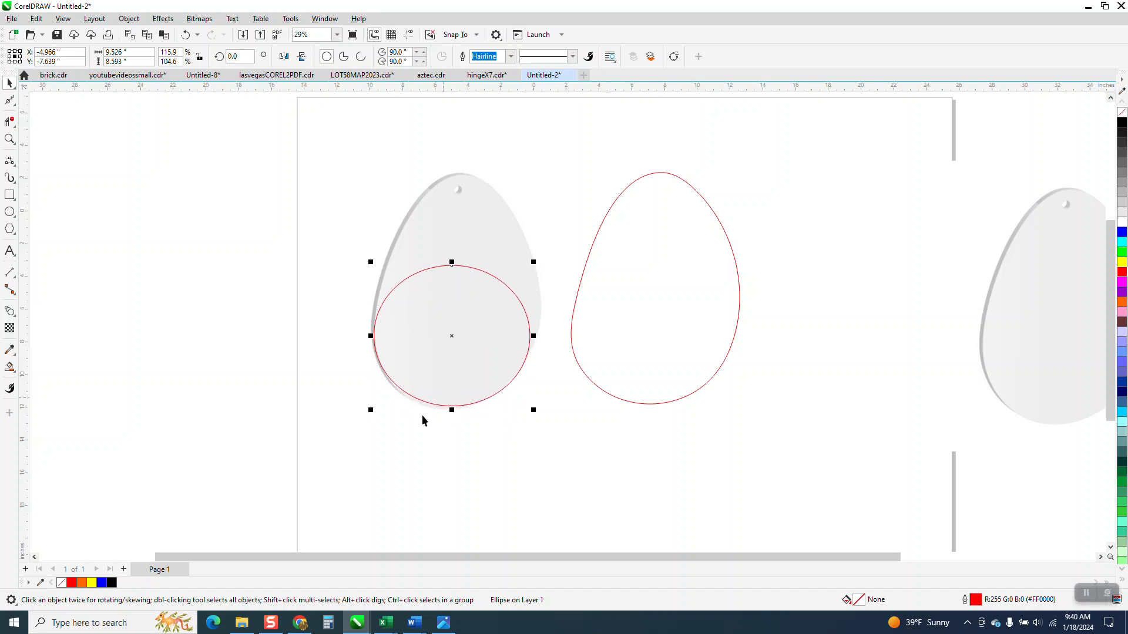
left_click_drag(452, 407, 450, 411)
key("ctrl+z")
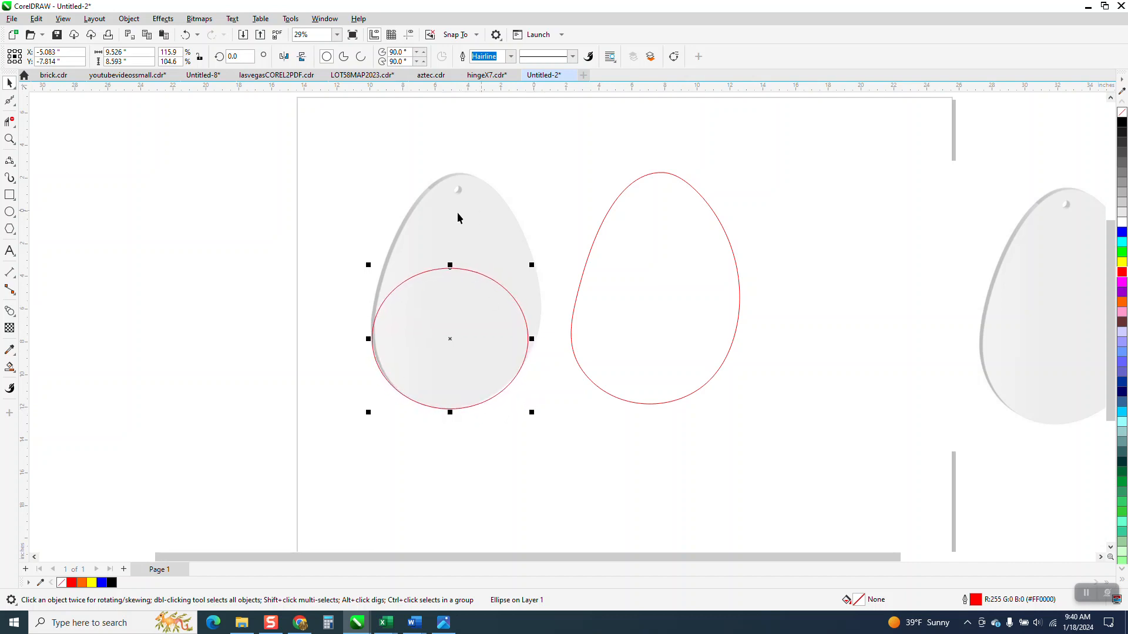
Draw two 3-point curves from the ellipse's left and lower right edges to the egg's tip, following the egg's sides
left_click(17, 169)
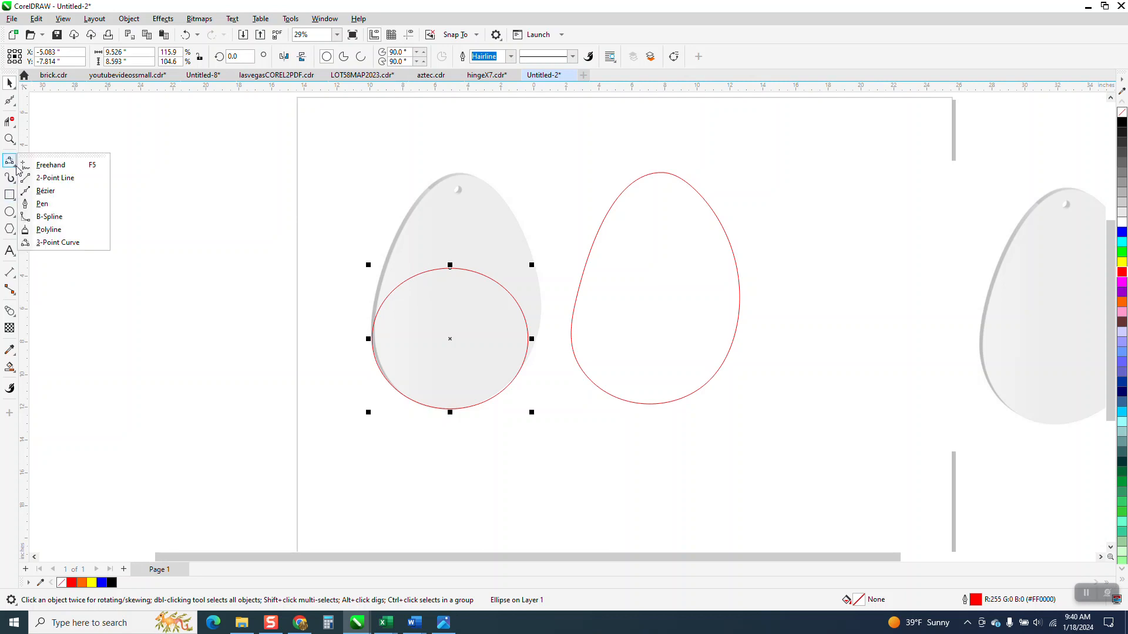
left_click(53, 232)
left_click_drag(372, 330, 462, 175)
left_click(422, 196)
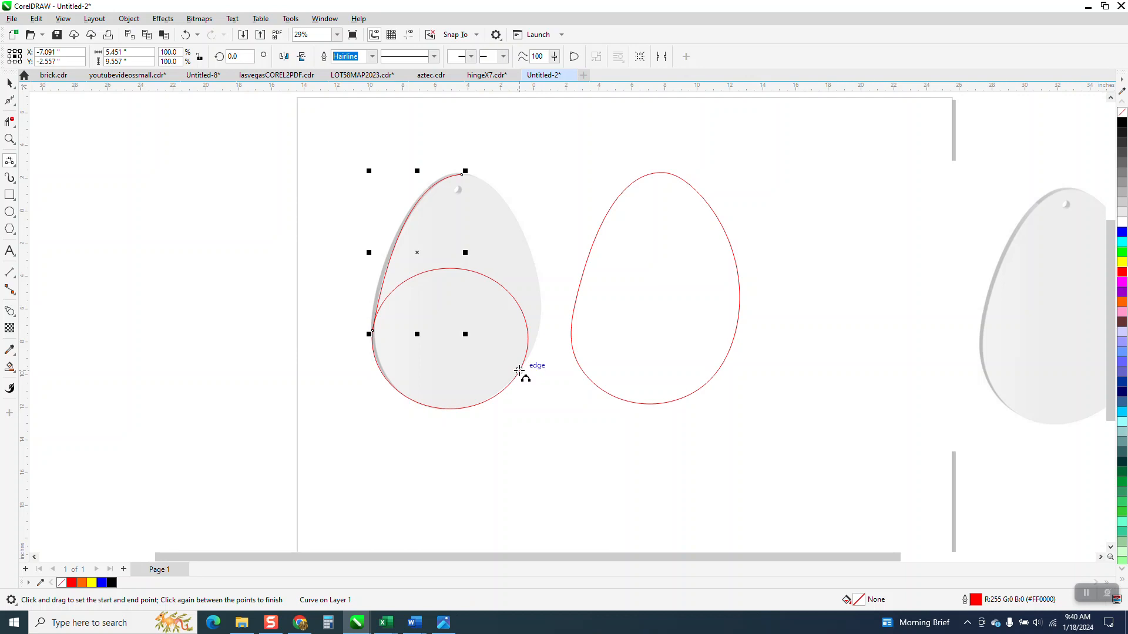
left_click_drag(521, 371, 463, 175)
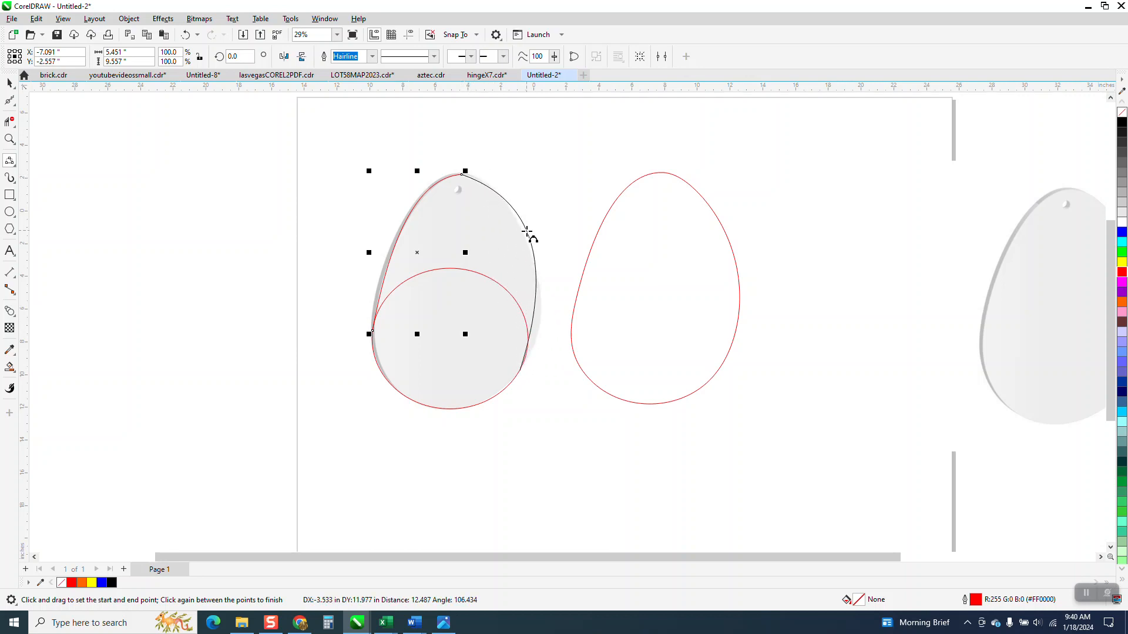
left_click(521, 229)
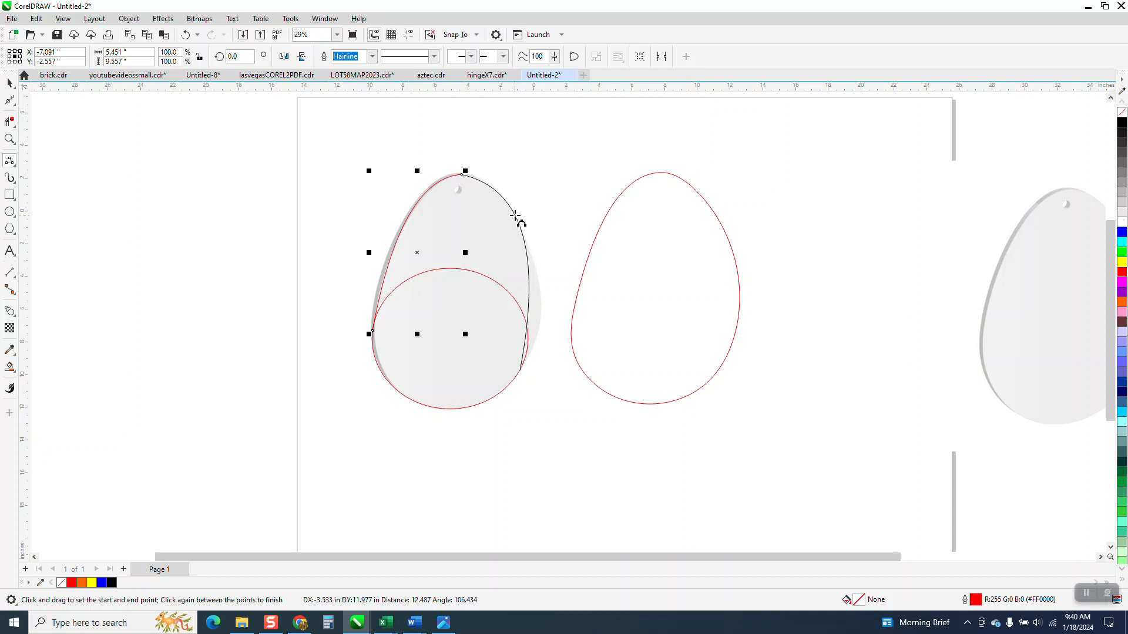
Reshape the right-hand curve with its end node handles so it bulges out along the egg picture's right edge
left_click(10, 139)
left_click_drag(343, 170, 802, 508)
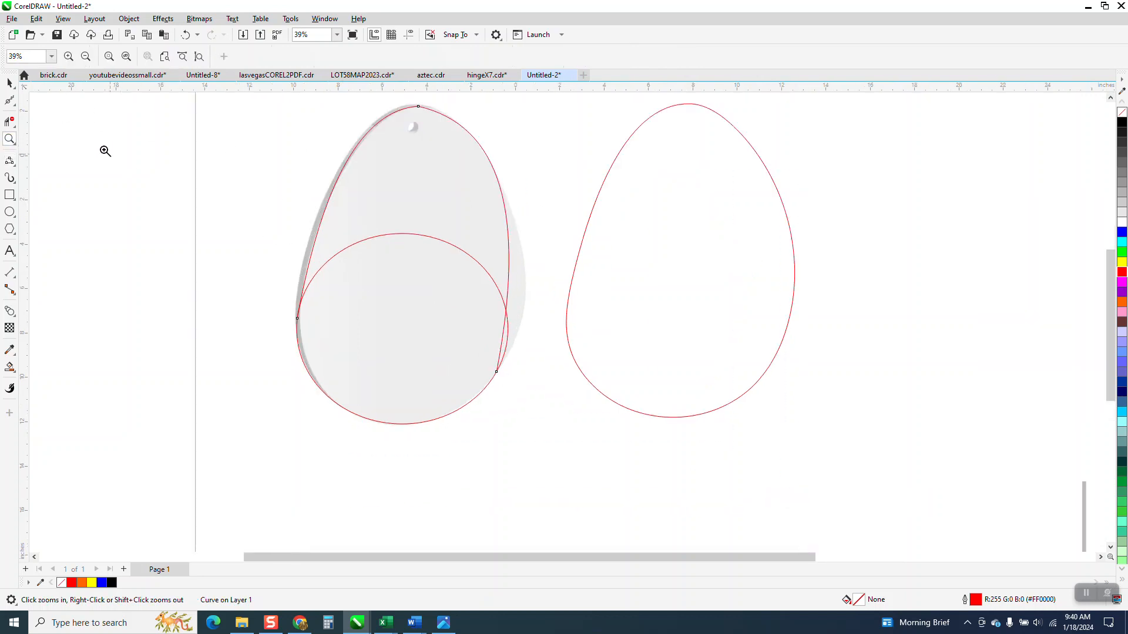
left_click(16, 108)
left_click(47, 103)
left_click(420, 107)
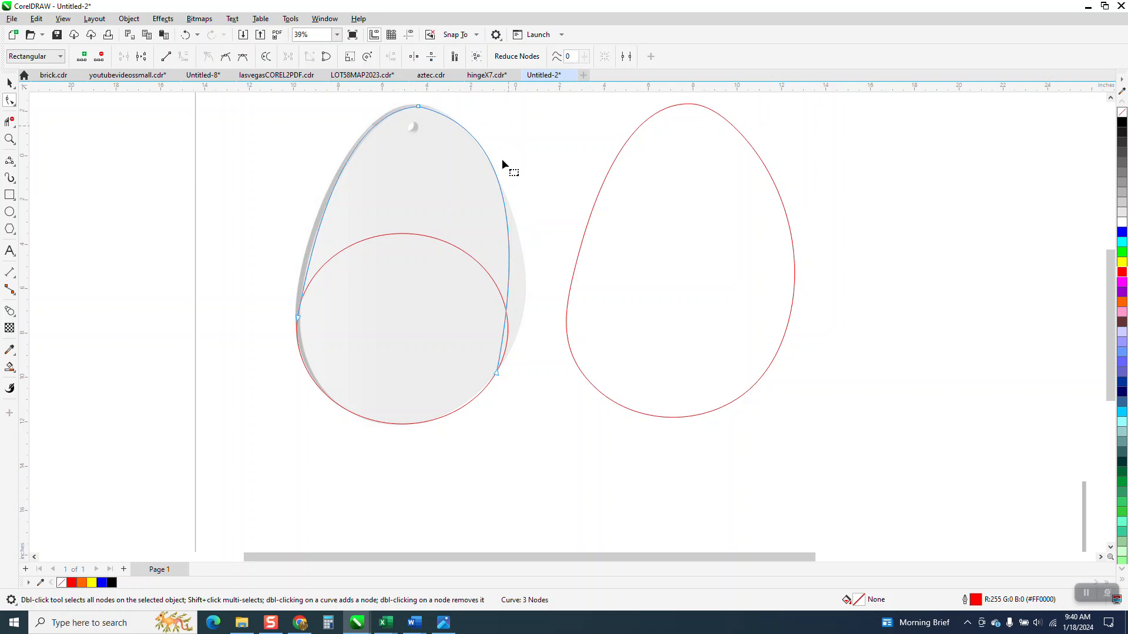
left_click(496, 373)
left_click_drag(527, 215, 567, 289)
left_click_drag(500, 125, 500, 116)
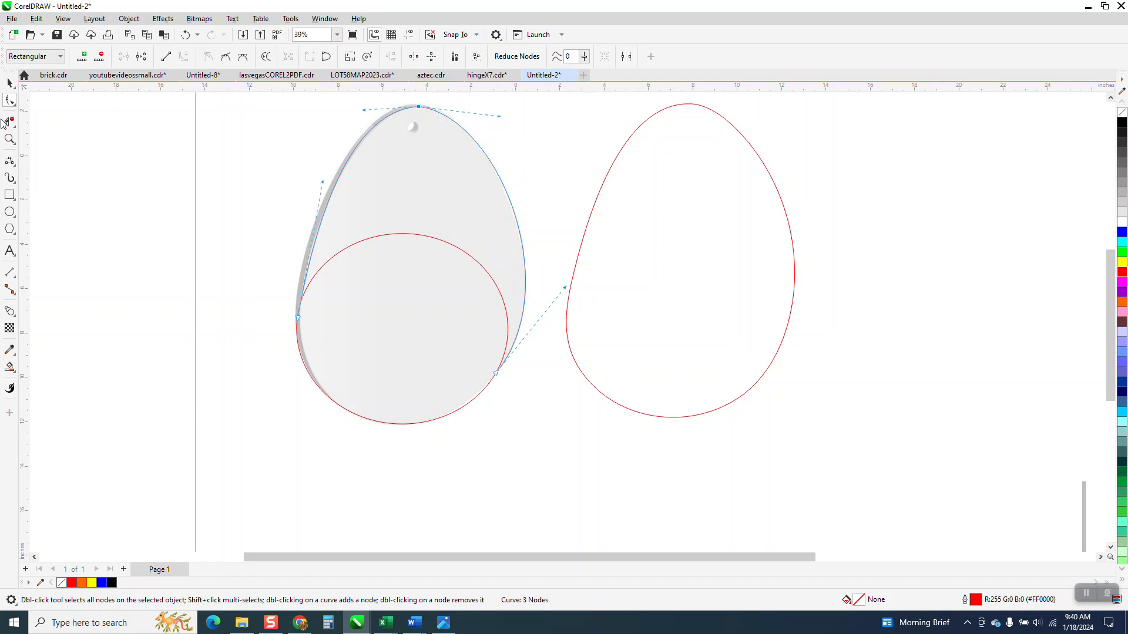
Raise the right-hand handle of the node at the egg's tip to round the curve there
left_click(9, 139)
left_click_drag(480, 165, 480, 165)
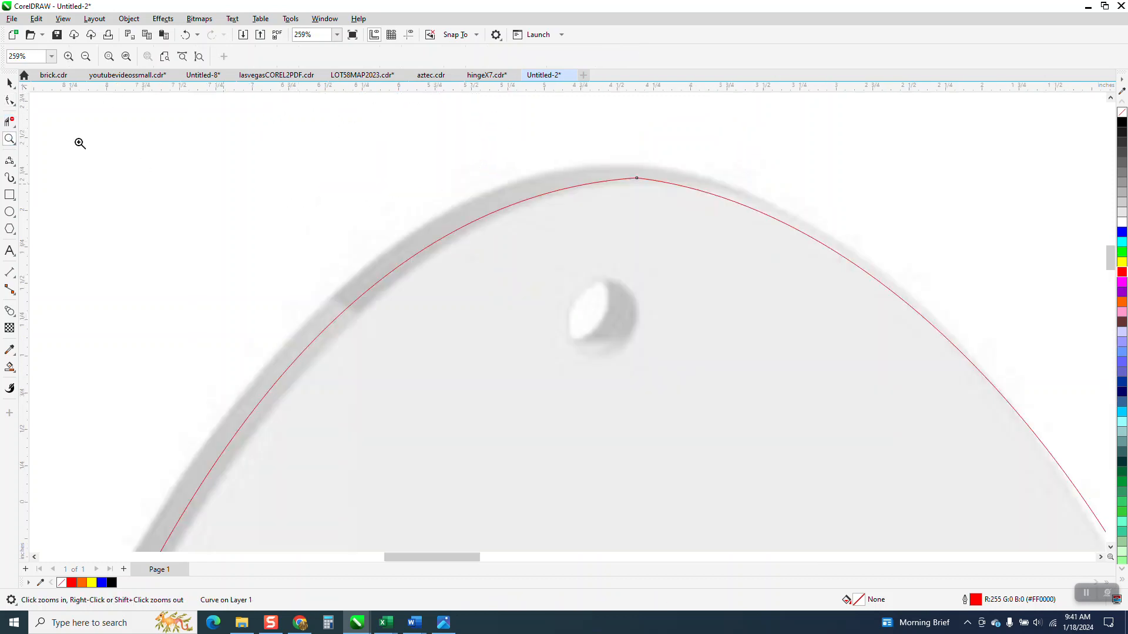
left_click(10, 101)
left_click(636, 178)
right_click(636, 178)
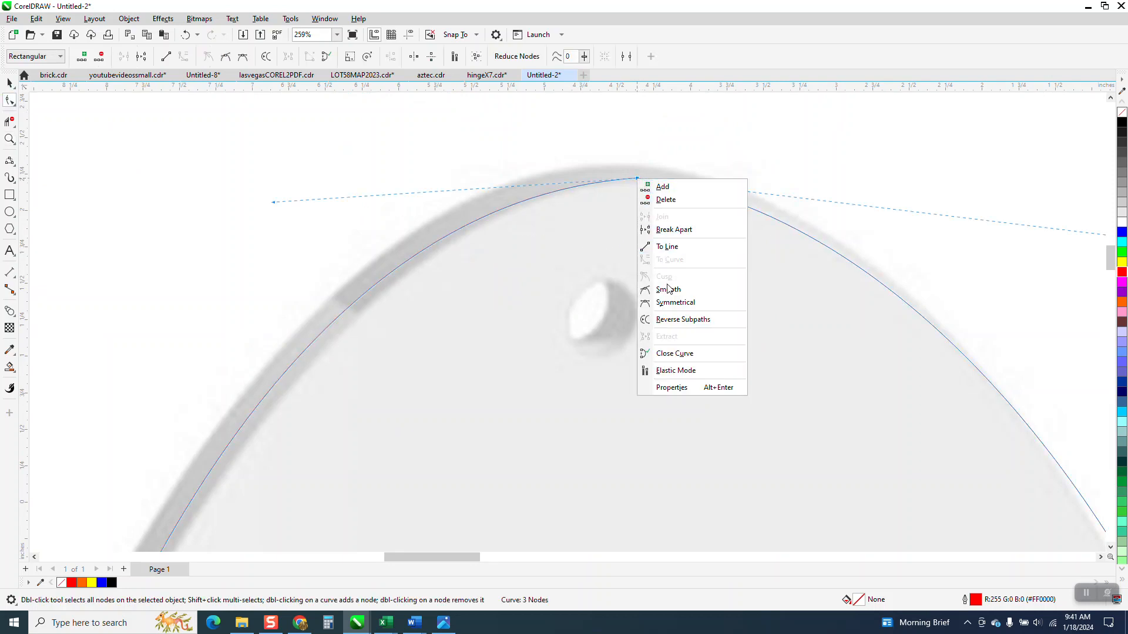
left_click(504, 132)
scroll(374, 203, "down", 1)
scroll(440, 210, "down", 2)
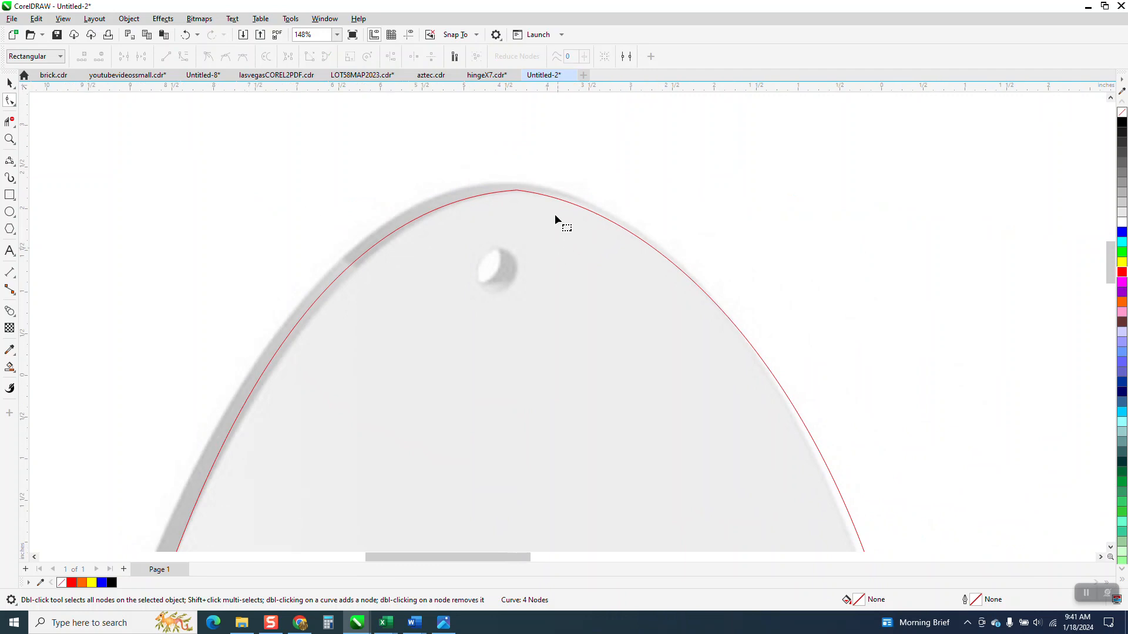
left_click(518, 189)
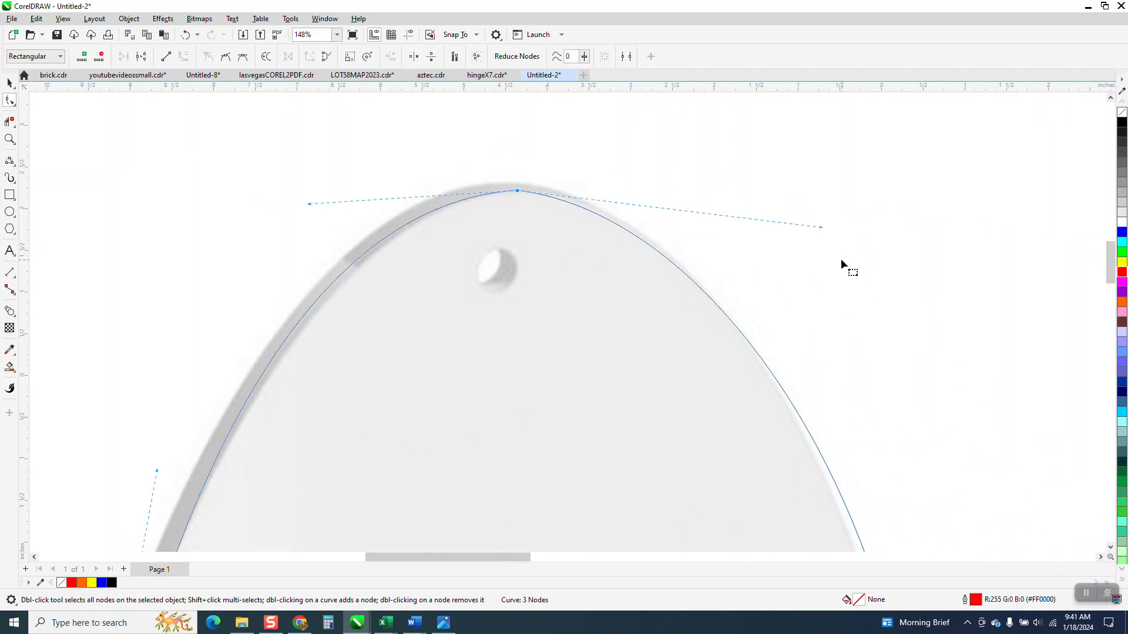
left_click_drag(822, 228, 739, 178)
scroll(622, 165, "down", 1)
scroll(464, 150, "down", 4)
Move the traced egg picture out from under the red lines to the empty area left of the page
left_click(9, 83)
left_click(228, 185)
left_click(396, 164)
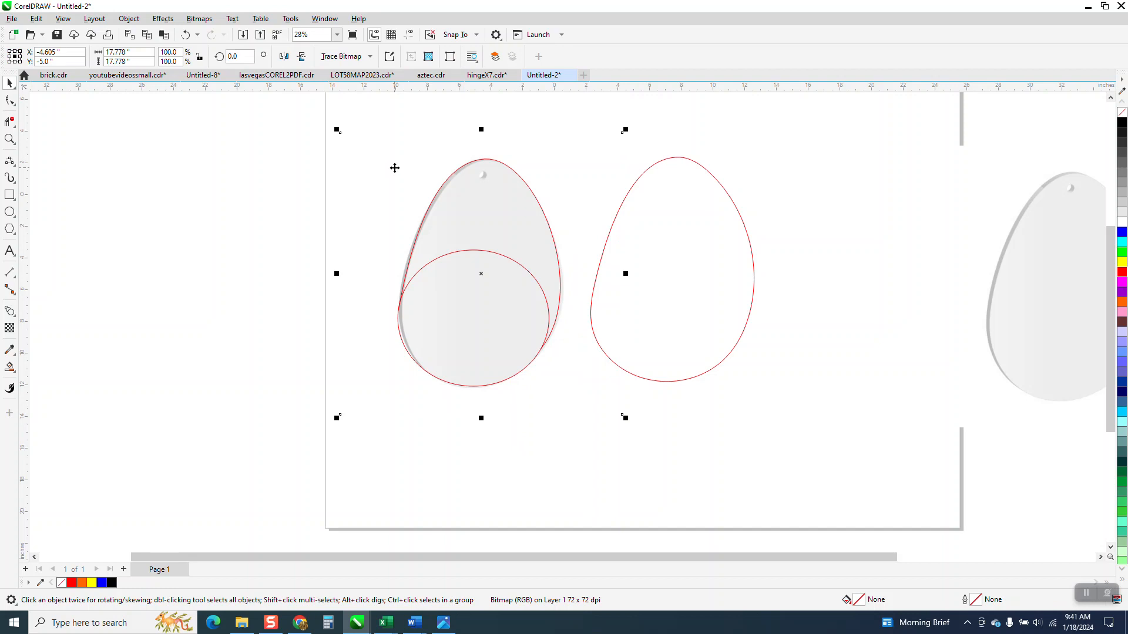
left_click(276, 124)
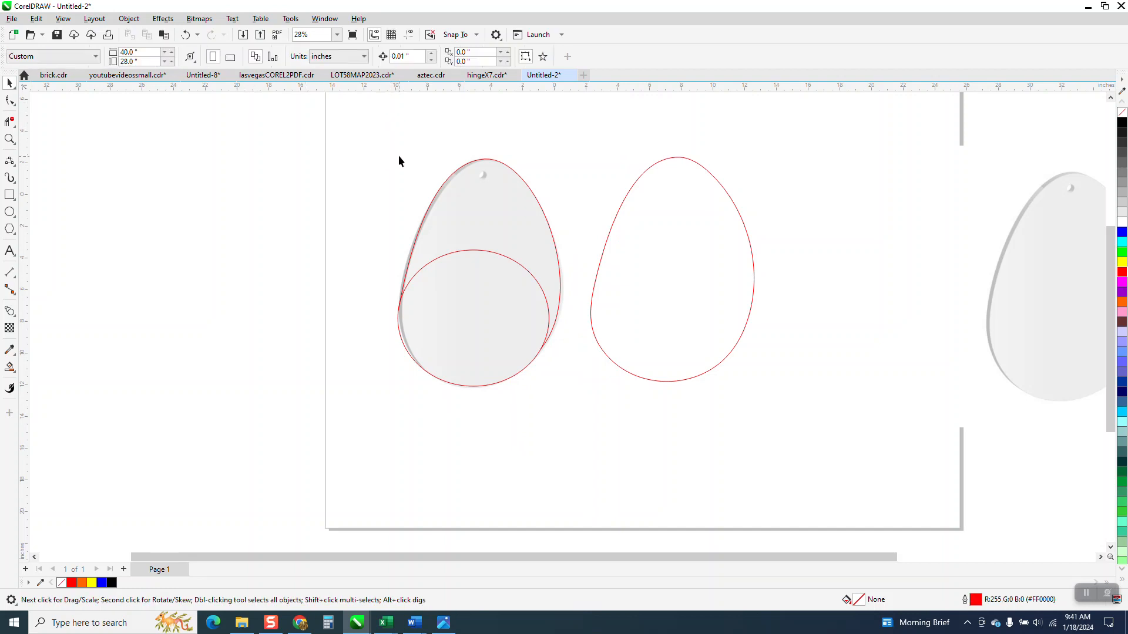
left_click(385, 143)
left_click_drag(385, 143, 65, 141)
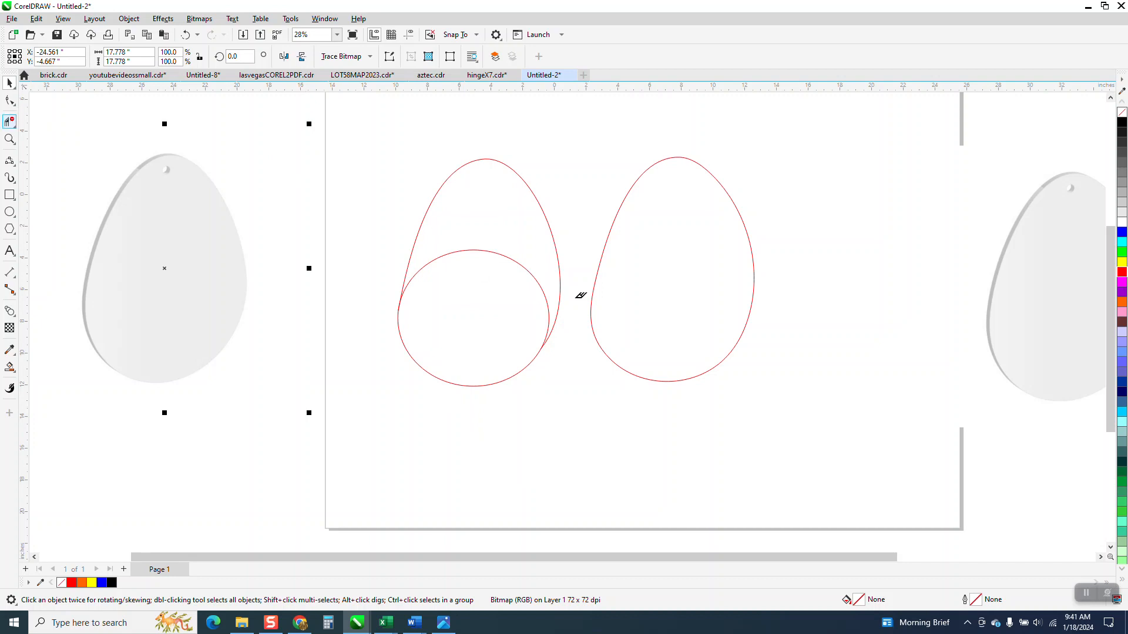
Remove the ellipse's upper arc inside the egg with Virtual Segment Delete and Smart Fill the enclosed egg in black
left_click(473, 250)
scroll(503, 297, "down", 1)
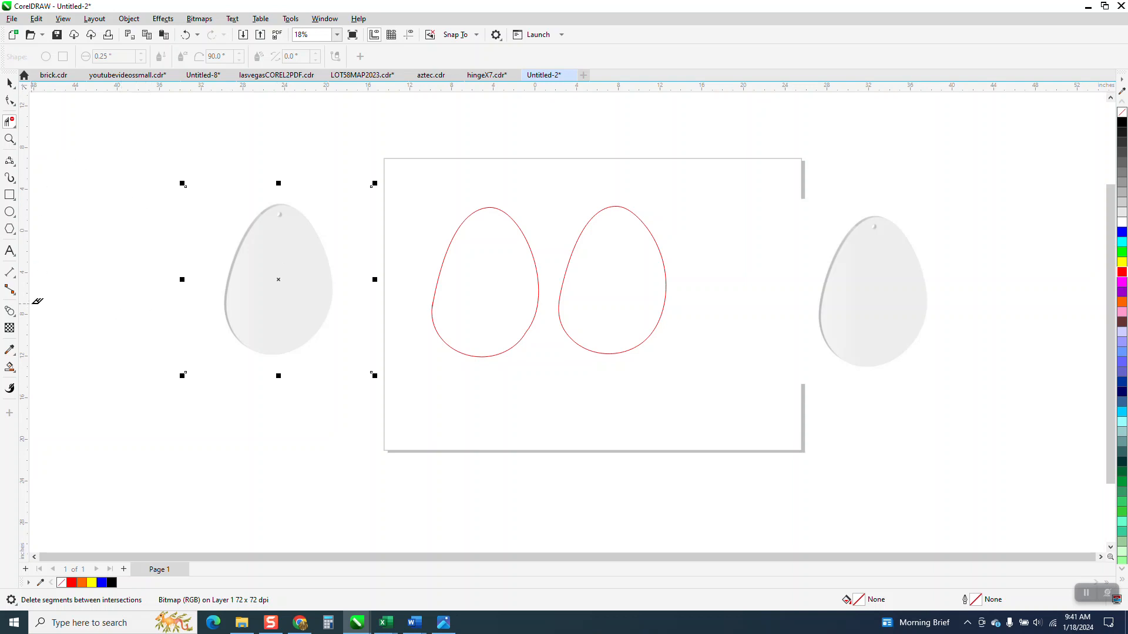
left_click(11, 365)
left_click(455, 297)
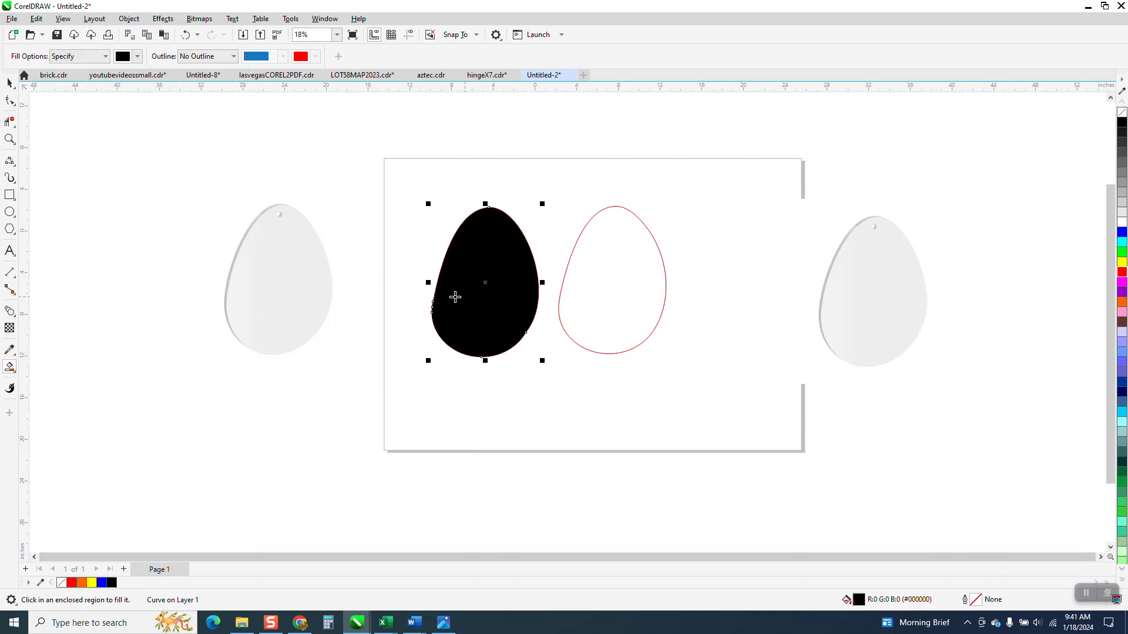
Delete the original line pieces beneath the black egg and change that egg to no fill with a red outline
left_click(10, 83)
left_click_drag(494, 275, 367, 439)
left_click_drag(416, 168, 561, 399)
key("Delete")
left_click_drag(404, 427, 499, 293)
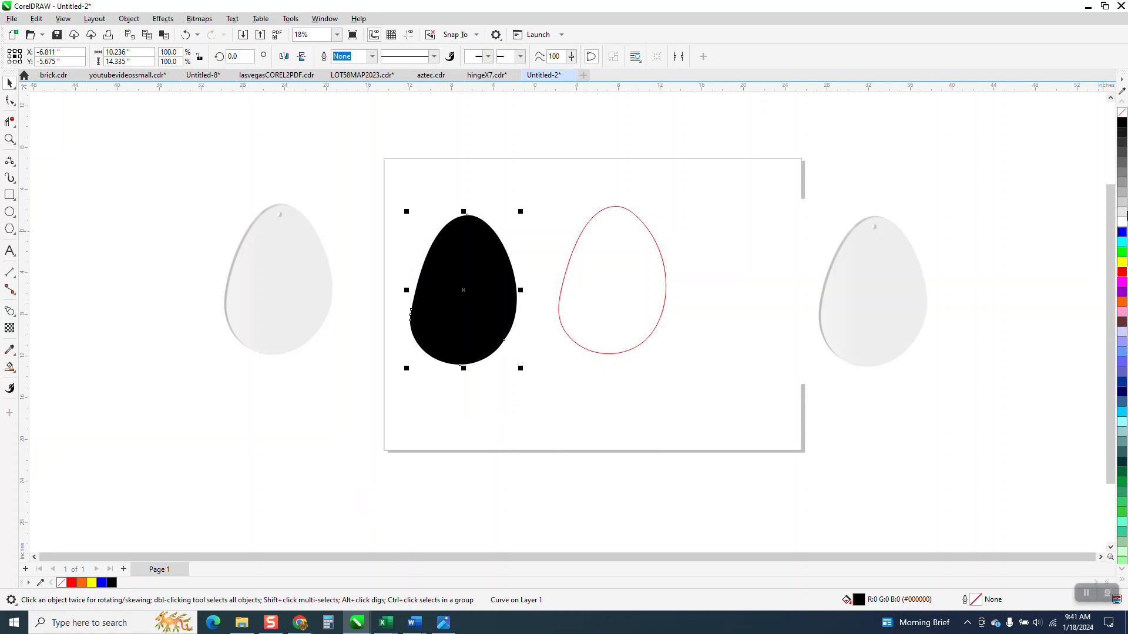
left_click(1122, 112)
right_click(1122, 274)
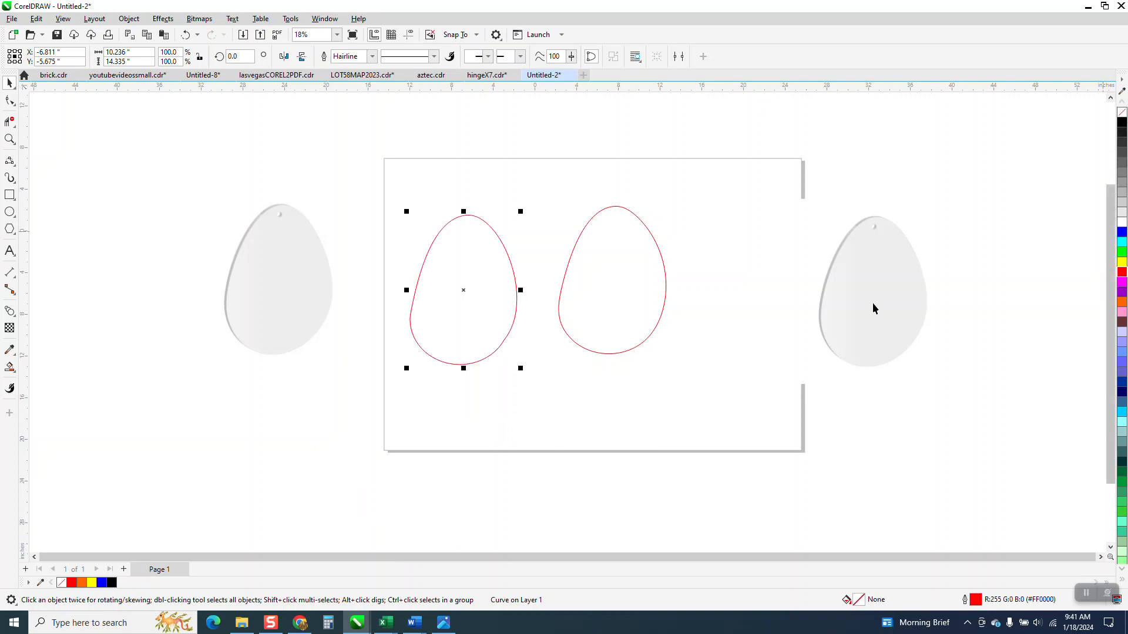
Even out the joints along the new egg outline using the Smooth tool with a 10-inch nib
left_click(10, 139)
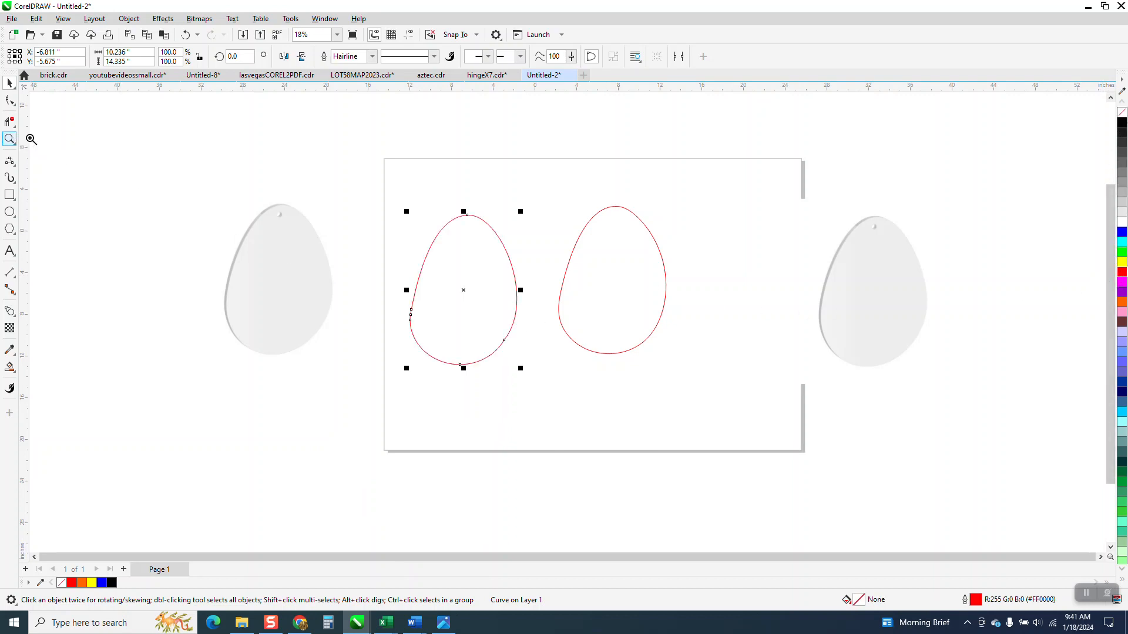
left_click_drag(409, 189, 624, 431)
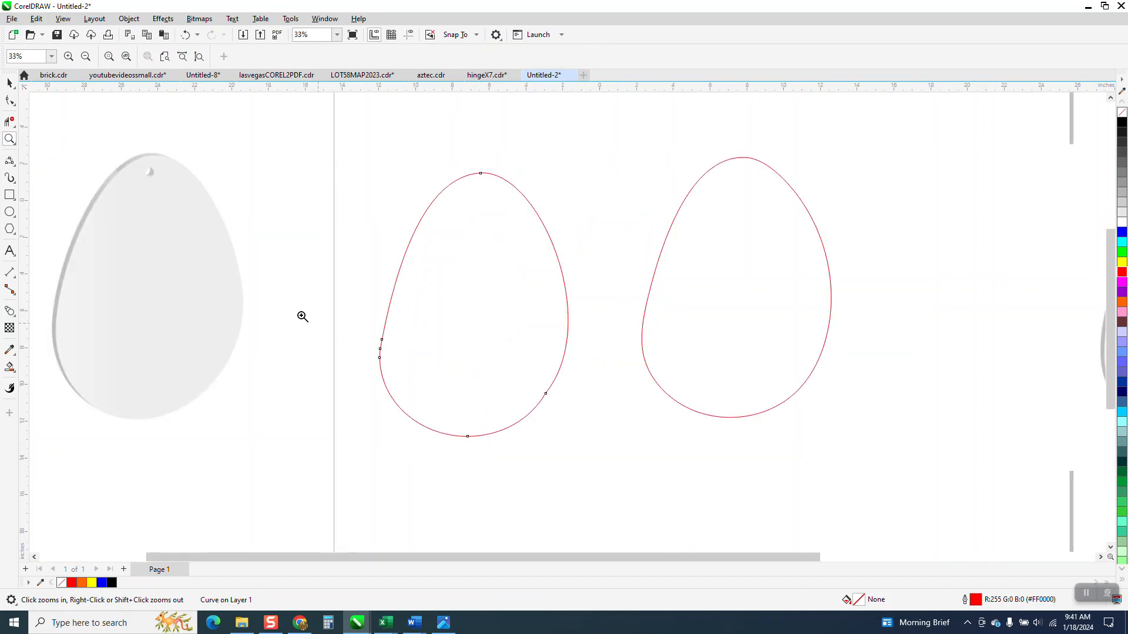
left_click(16, 110)
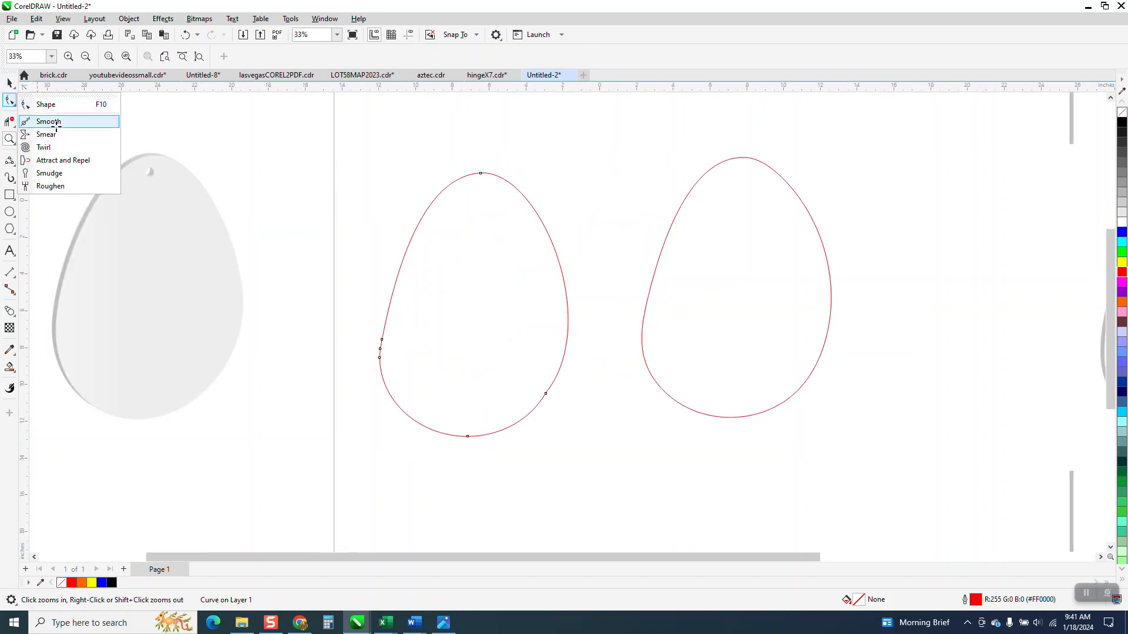
left_click(42, 118)
mouse_move(393, 289)
left_mouse_down()
mouse_move(371, 369)
mouse_move(380, 363)
mouse_move(390, 387)
mouse_move(450, 414)
mouse_move(529, 408)
left_mouse_up()
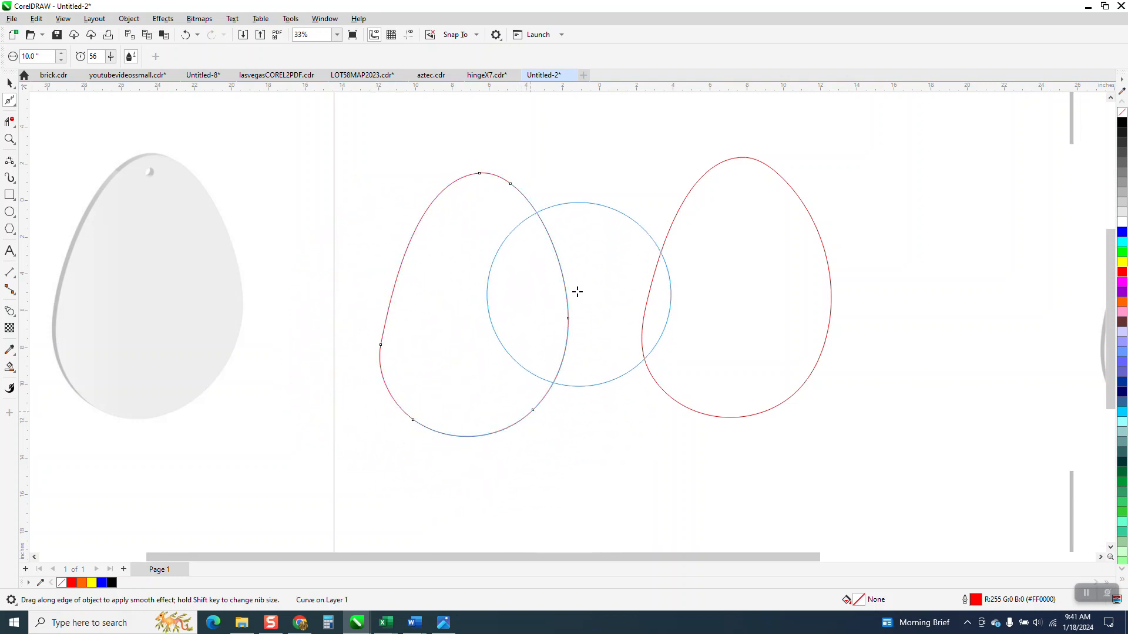
Delete the older red egg outline to the right of the new one
left_click(10, 83)
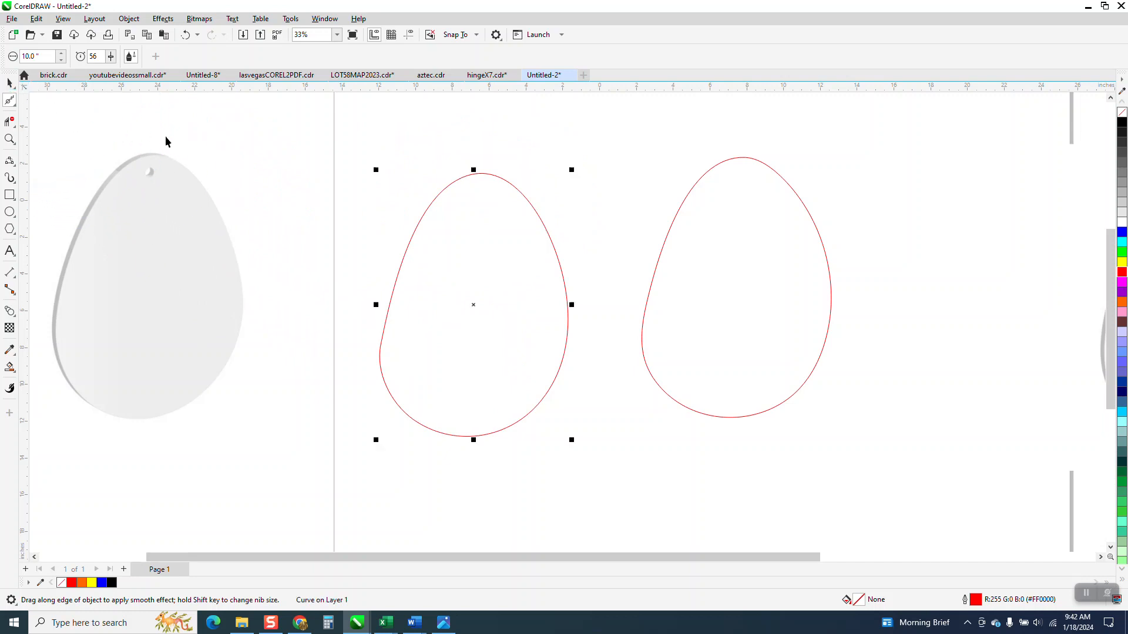
left_click(668, 319)
key("Delete")
scroll(662, 318, "down", 1)
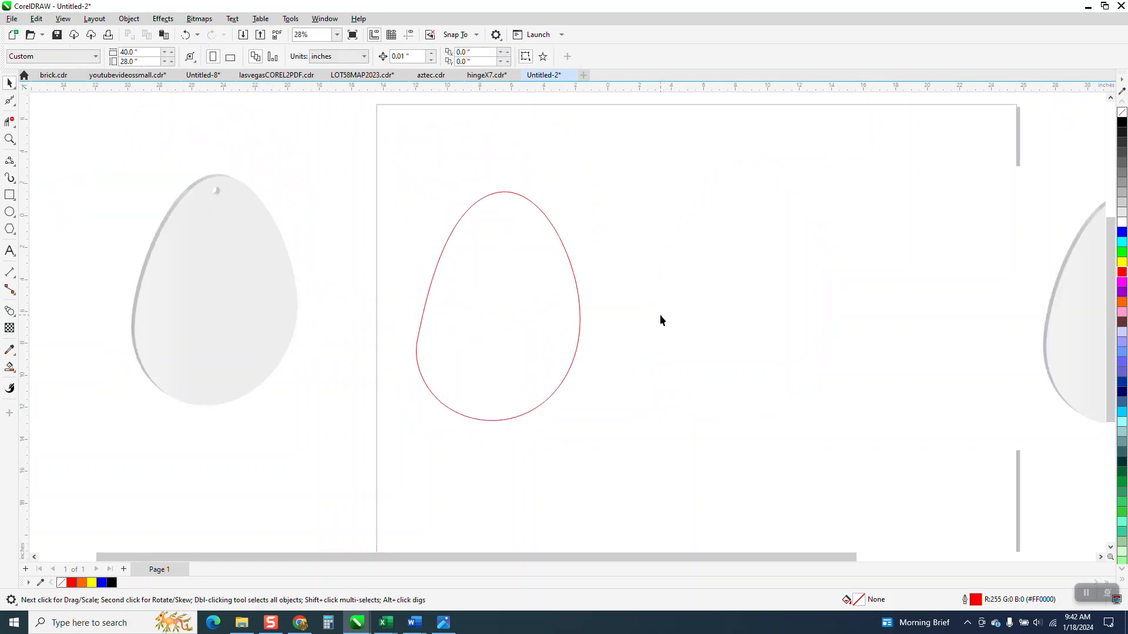
Move the egg picture back onto the new red outline and align their edges, then inspect the fit around the tip
left_click_drag(271, 290, 538, 312)
left_click_drag(604, 292, 624, 286)
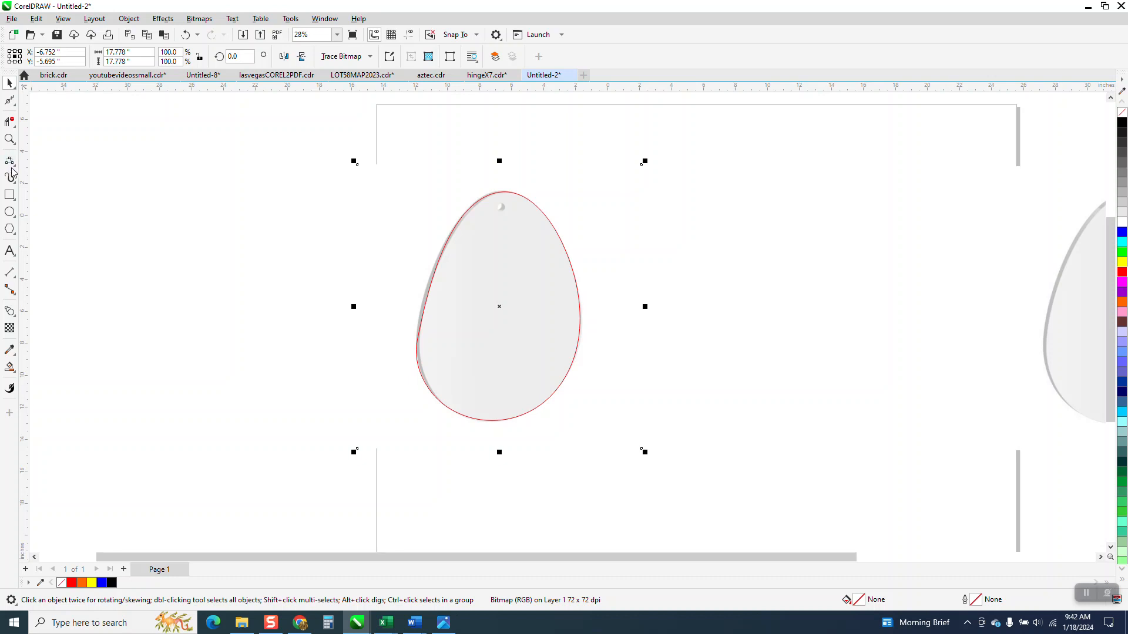
left_click(10, 139)
left_click_drag(466, 169, 635, 307)
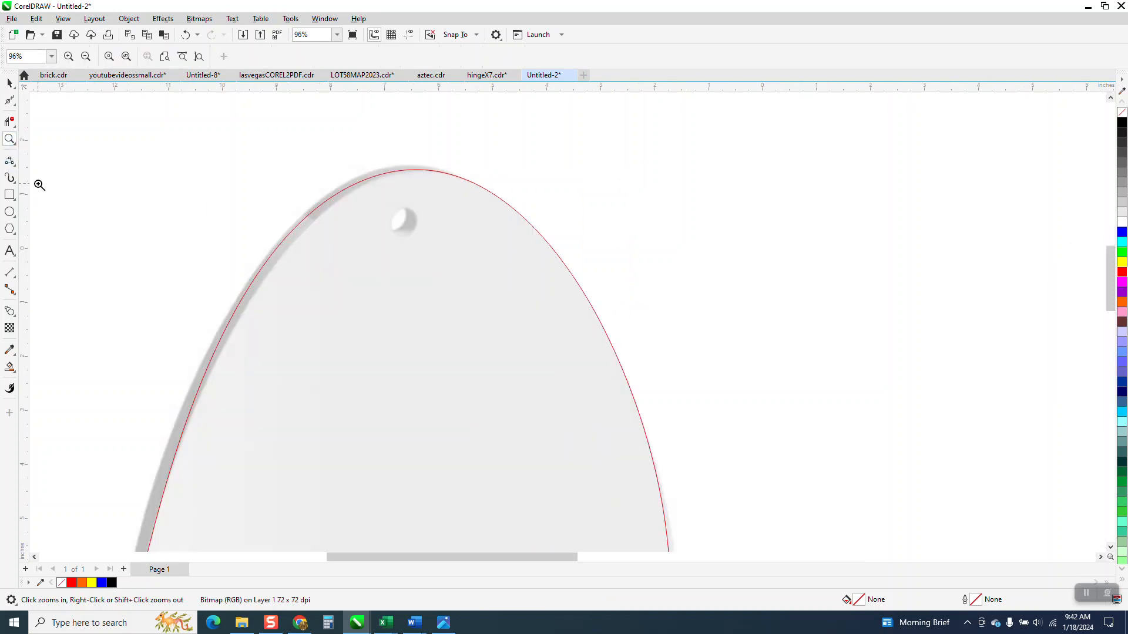
Draw a circle about 0.52 inches in diameter over the hanging hole in the egg picture
left_click(10, 212)
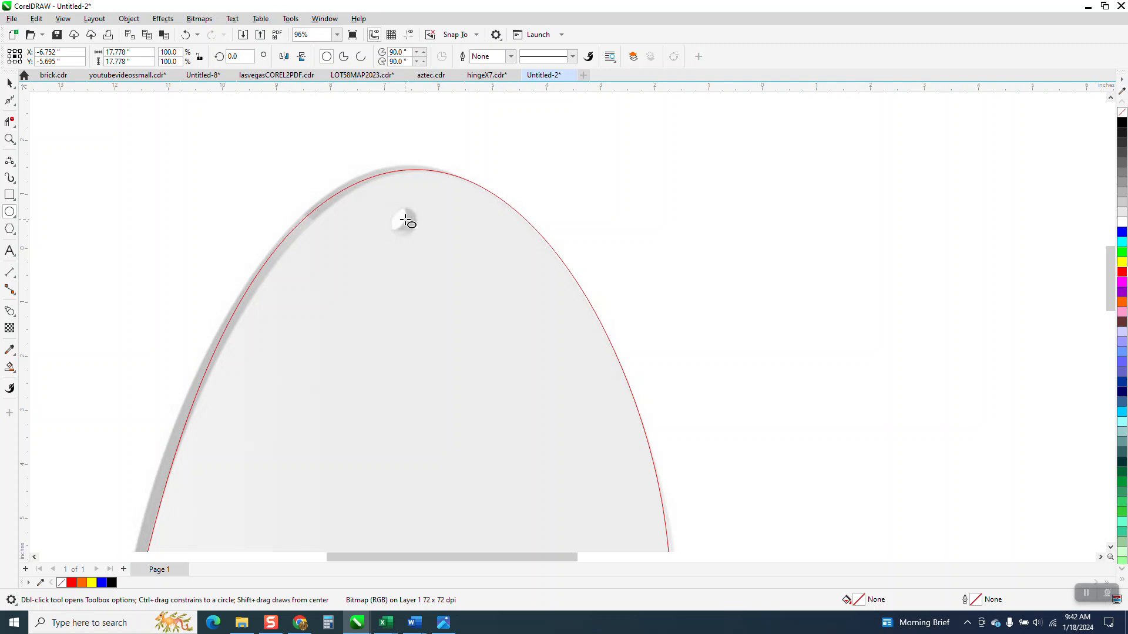
left_click_drag(405, 220, 405, 236)
scroll(376, 235, "down", 3)
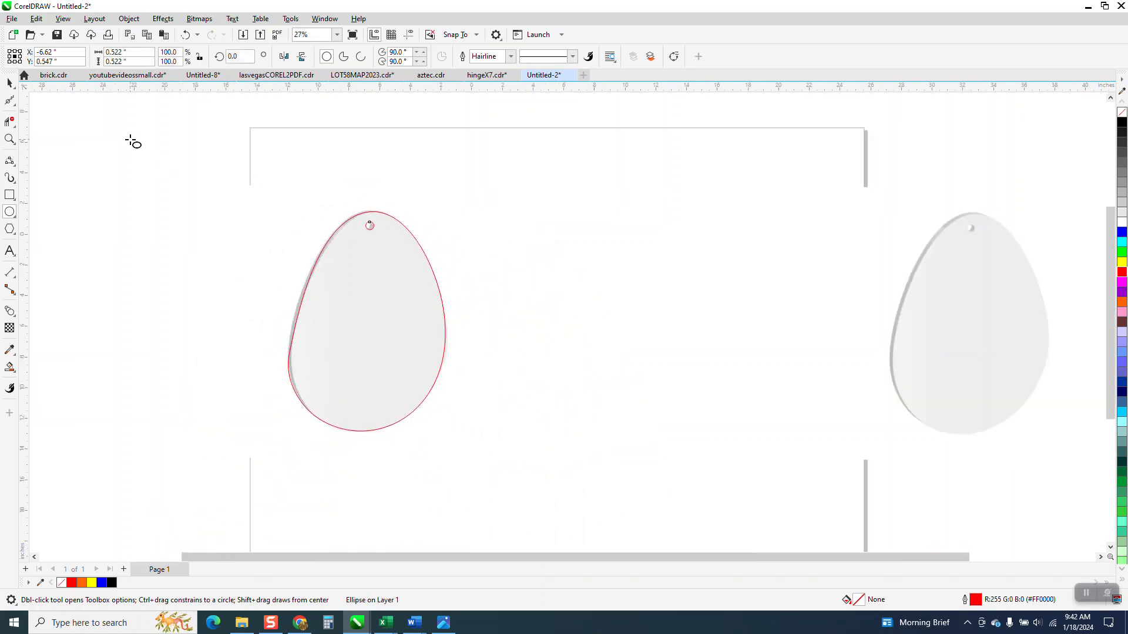
Move the egg picture off the outline to the left of the page, and group the red egg outline with its hole circle
left_click(9, 83)
scroll(434, 206, "down", 1)
left_click(361, 199)
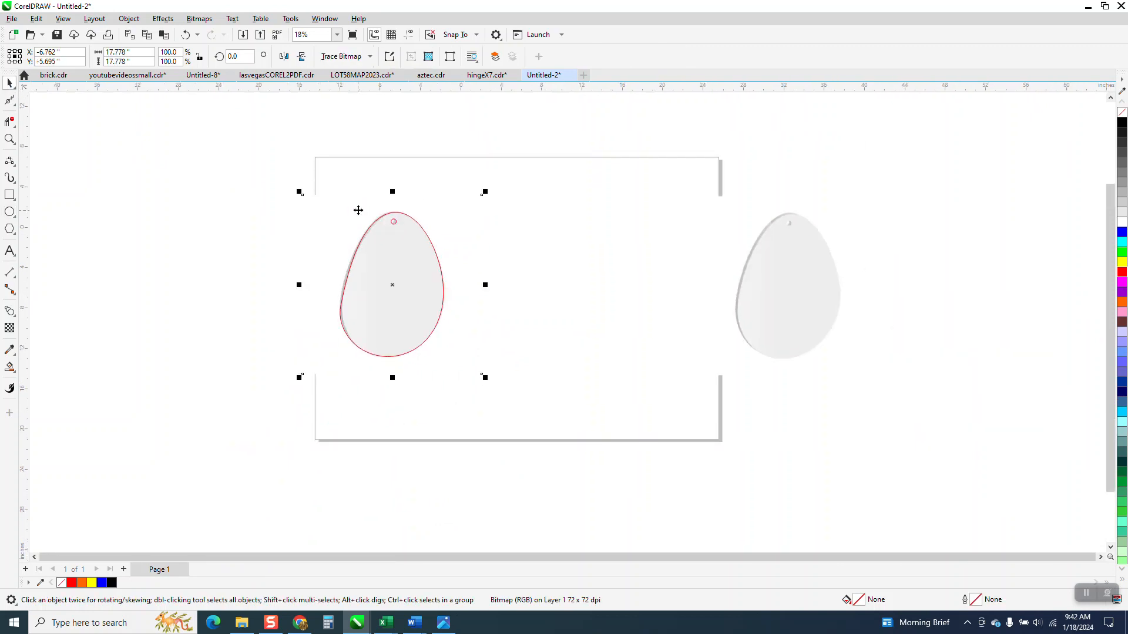
left_click_drag(342, 204, 142, 195)
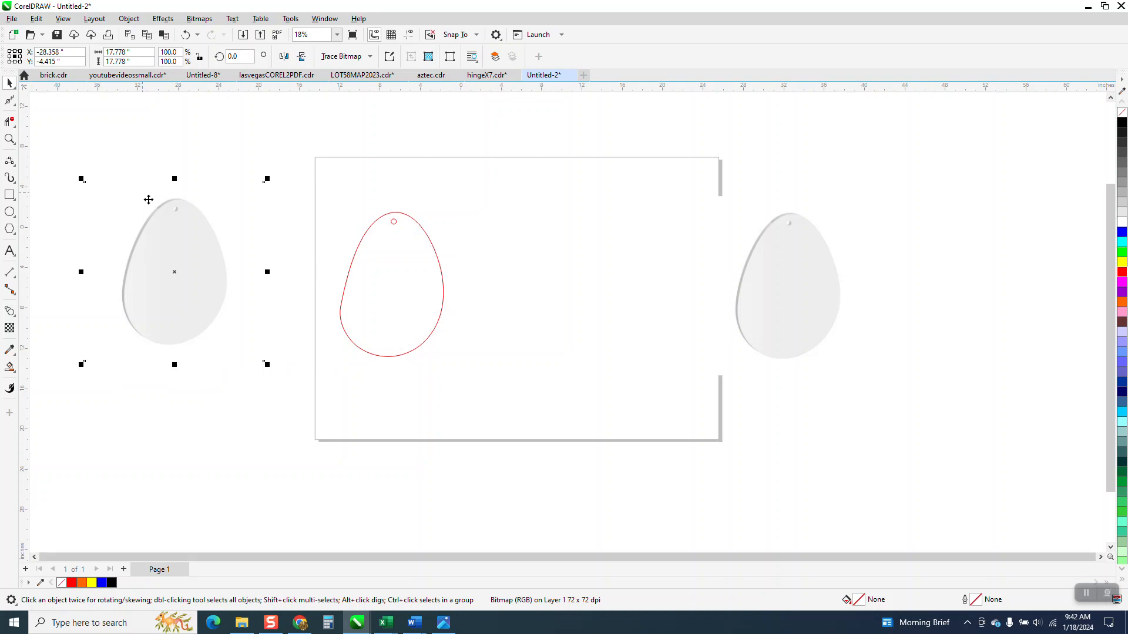
left_click_drag(322, 188, 488, 391)
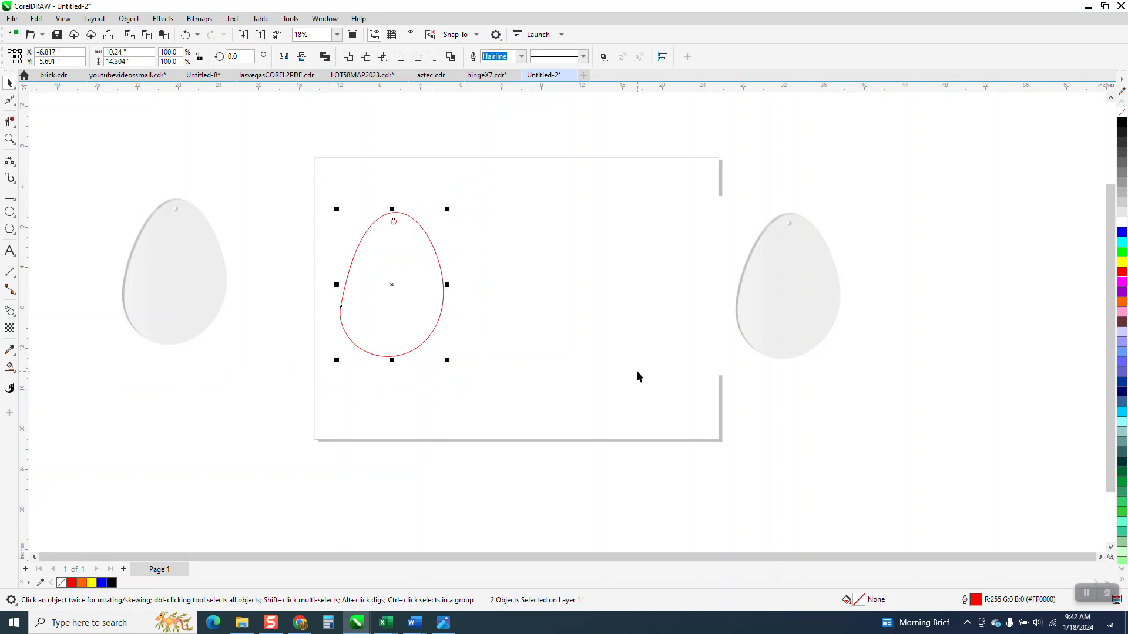
key("ctrl+g")
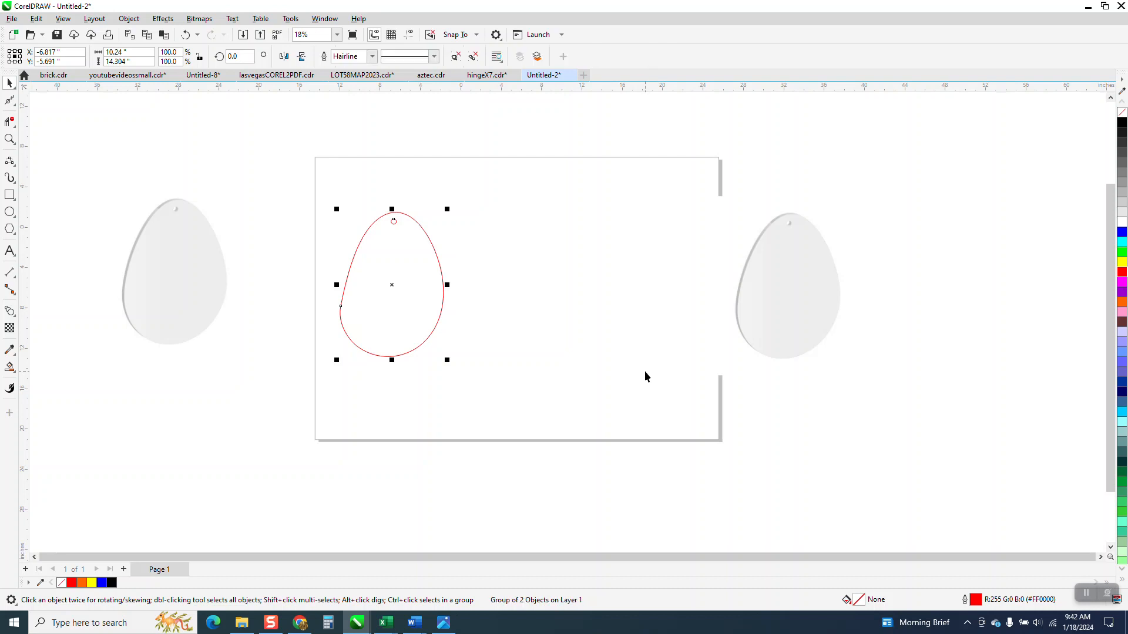
Duplicate the grouped egg outline in place and nudge the copy 0.39 inches left
left_click(9, 139)
left_click_drag(306, 186, 559, 403)
left_click(9, 83)
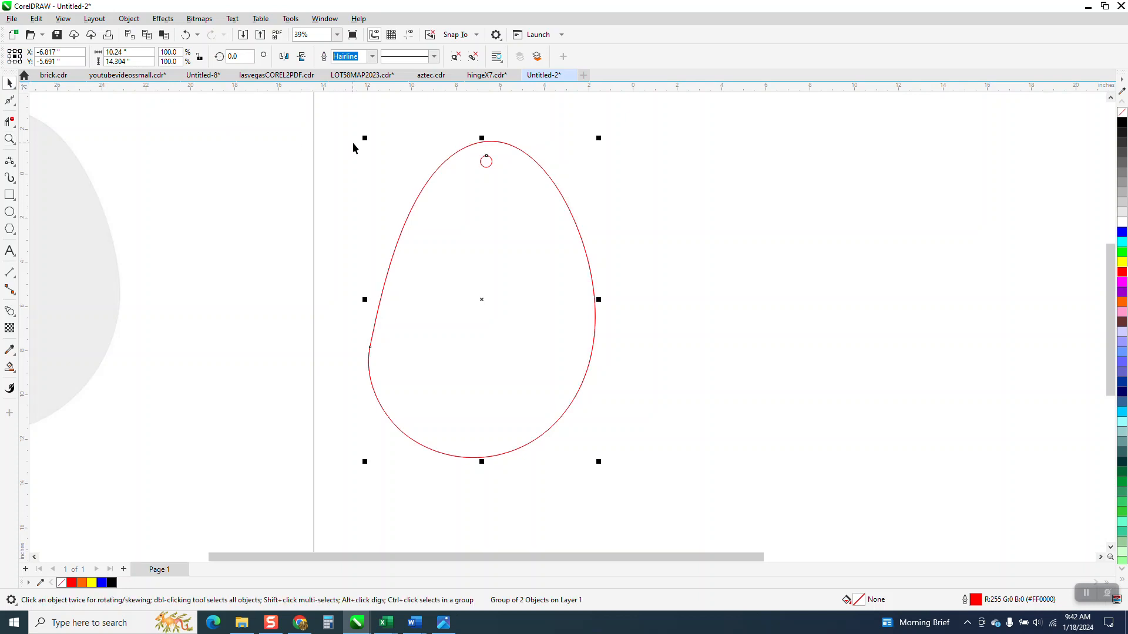
key("Left")
key("Left")
key("Left")
key("Left")
key("Left")
key("Left")
key("Left")
key("Left")
key("Left")
key("Left")
key("Left")
key("Left")
key("Left")
key("Left")
key("Left")
key("Left")
key("Left")
key("Left")
key("Left")
key("Left")
key("Left")
key("Left")
key("Left")
key("Left")
key("Left")
key("Left")
key("Left")
key("Left")
key("Left")
key("Left")
key("Left")
key("Left")
key("Left")
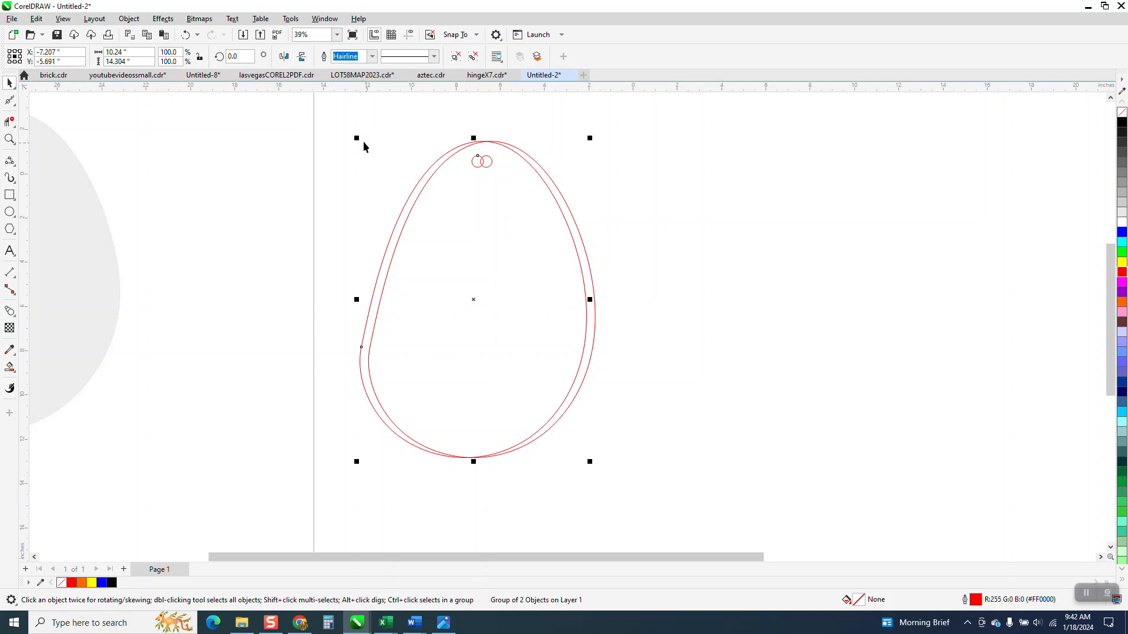
Nudge the shifted egg outline copy back 0.2 inches right to narrow the gap between the two outlines
scroll(363, 147, "down", 1)
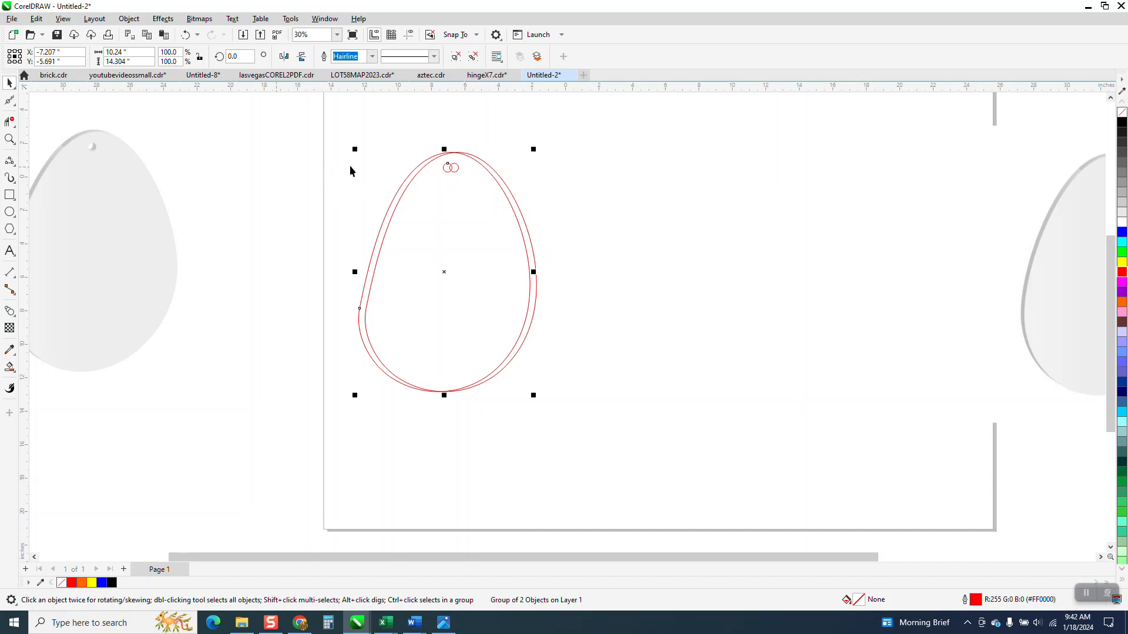
key("Right")
key("Right")
key("Right")
key("Right")
key("Right")
key("Right")
key("Right")
key("Right")
key("Right")
key("Right")
key("Right")
key("Right")
key("Right")
key("Right")
key("Right")
key("Right")
key("Right")
key("Right")
key("Right")
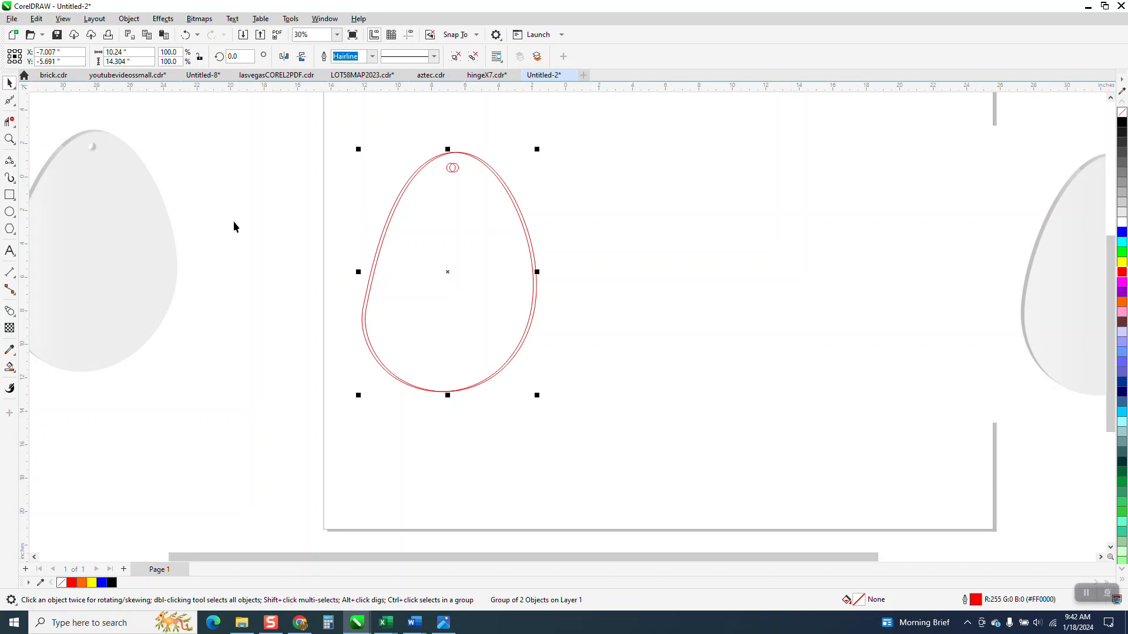
Deselect all objects and set the nudge distance to 10 inches
scroll(282, 272, "down", 2)
left_click(279, 114)
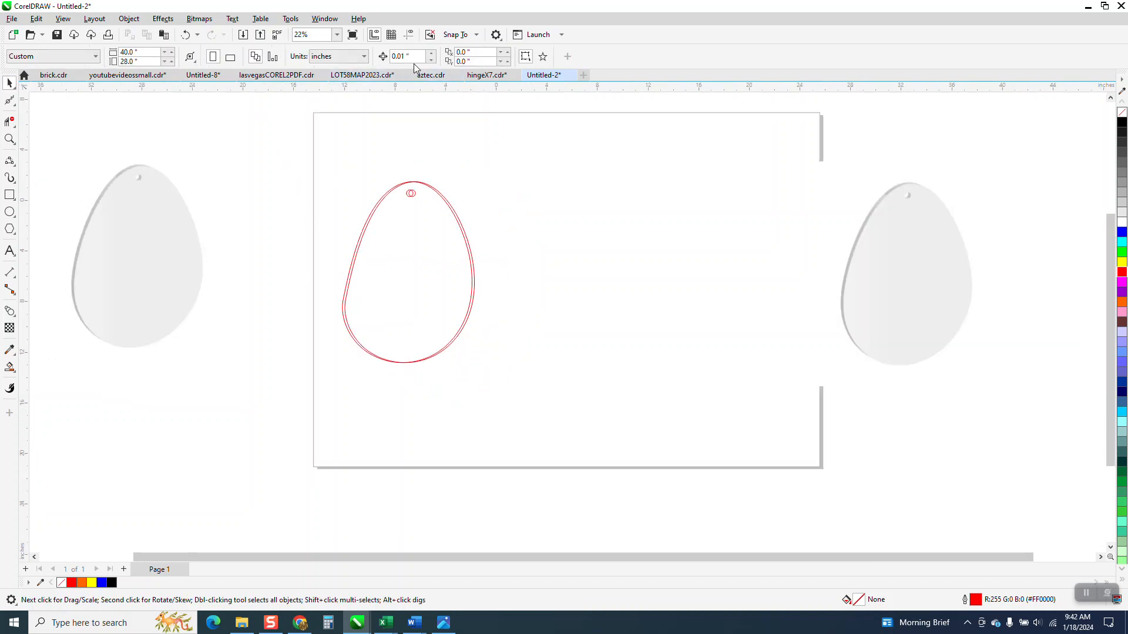
type("10")
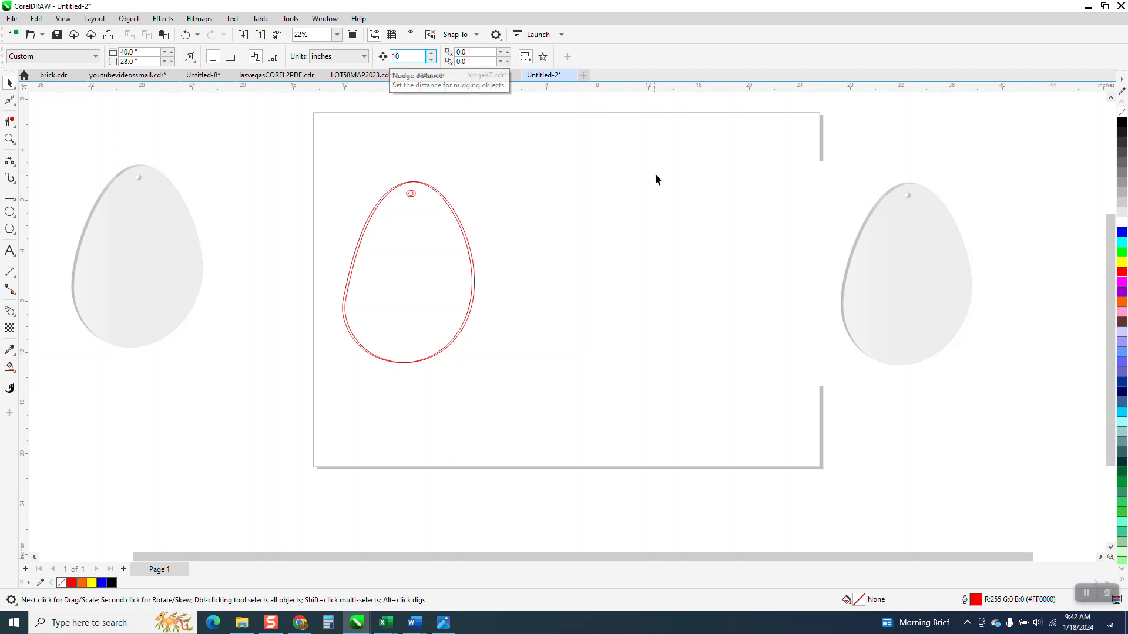
Smart Fill the crescents along the egg's left edge and inside the hole in black, nudging each one 20 inches right
left_click(9, 139)
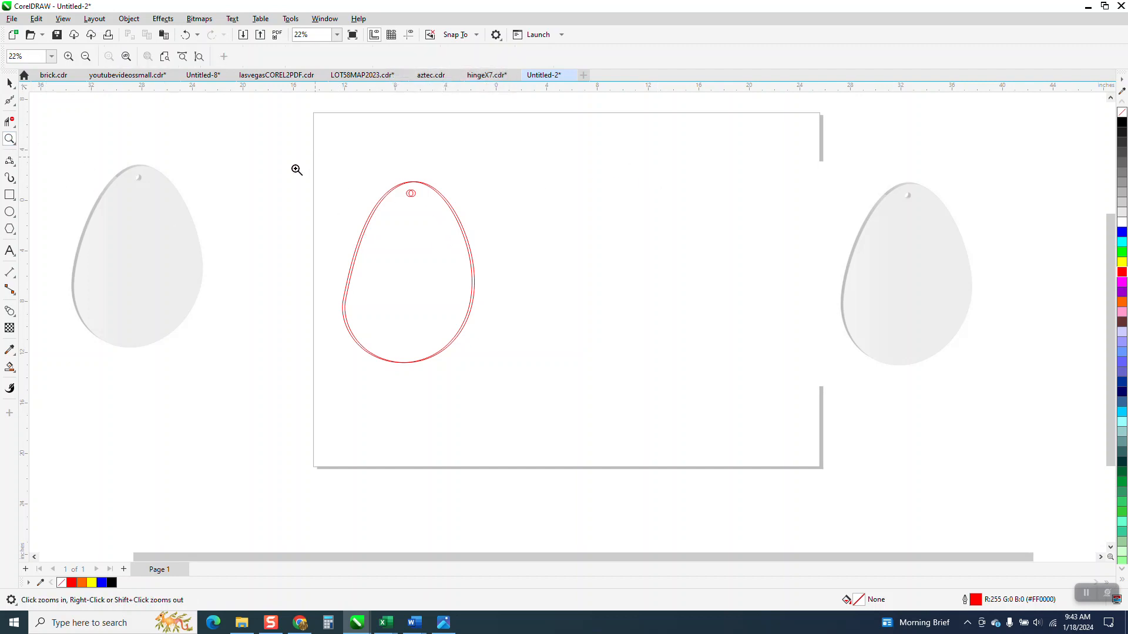
left_click_drag(298, 169, 558, 463)
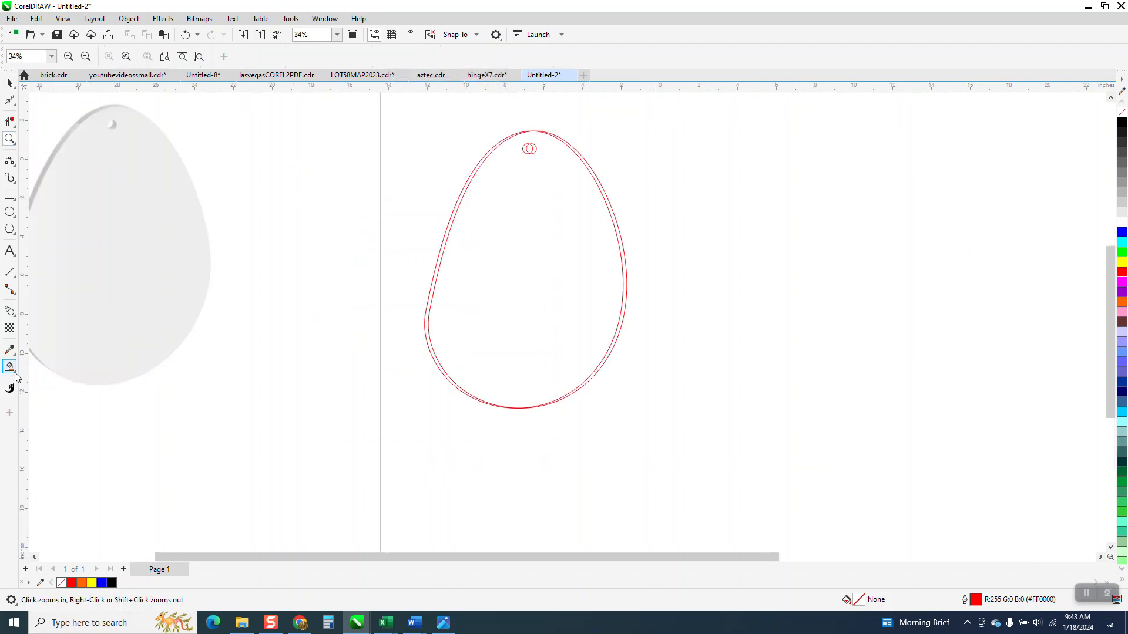
left_click(12, 369)
left_click(47, 385)
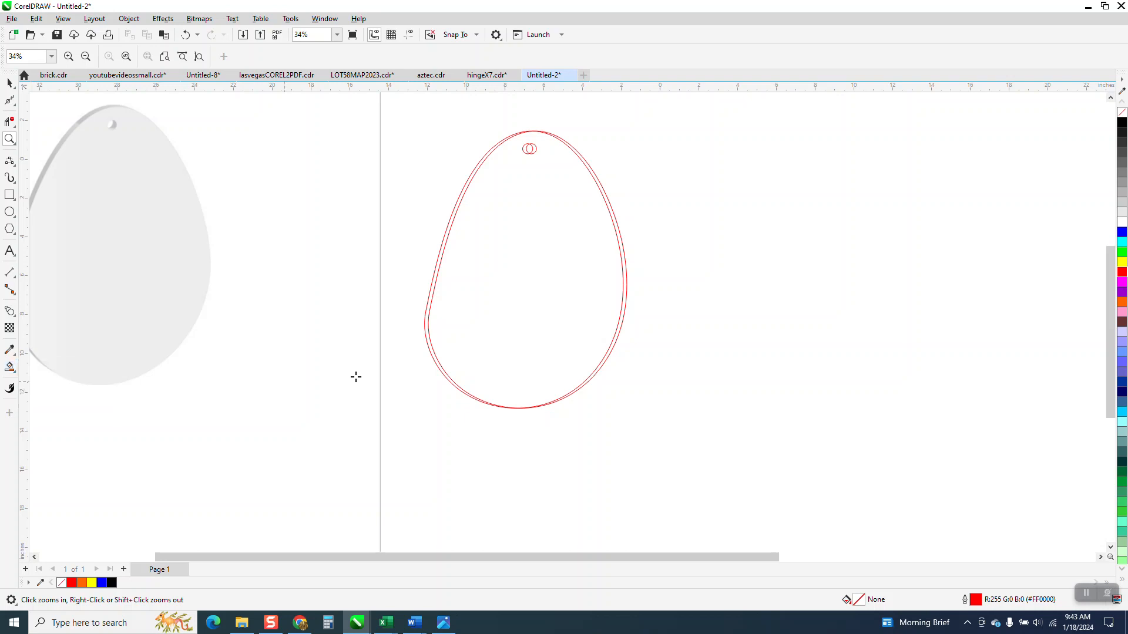
left_click(431, 293)
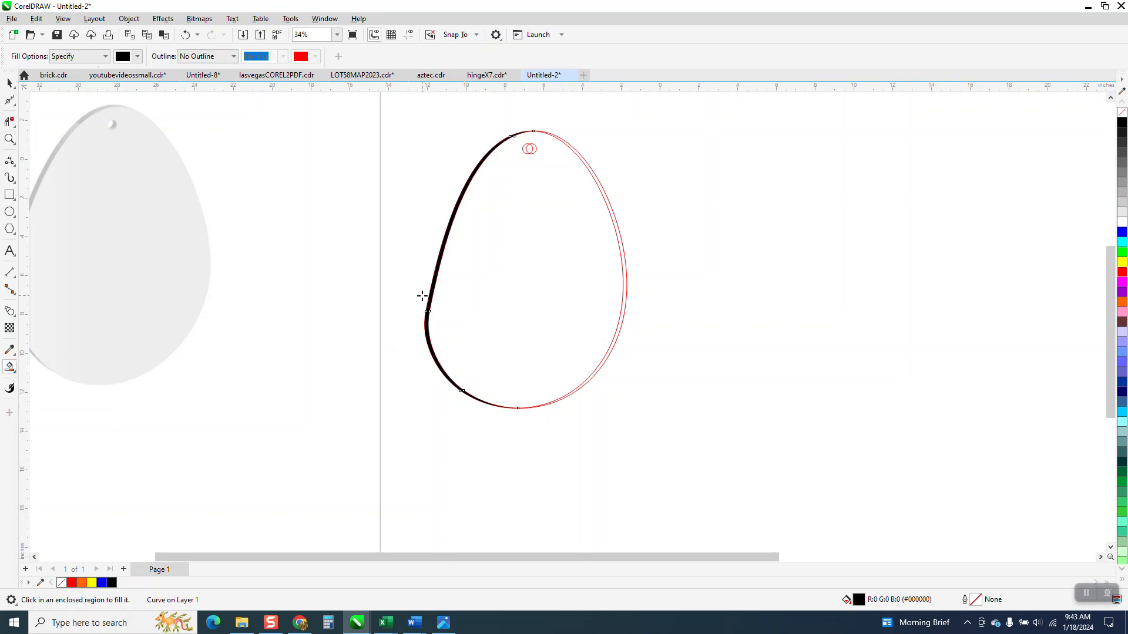
key("Right")
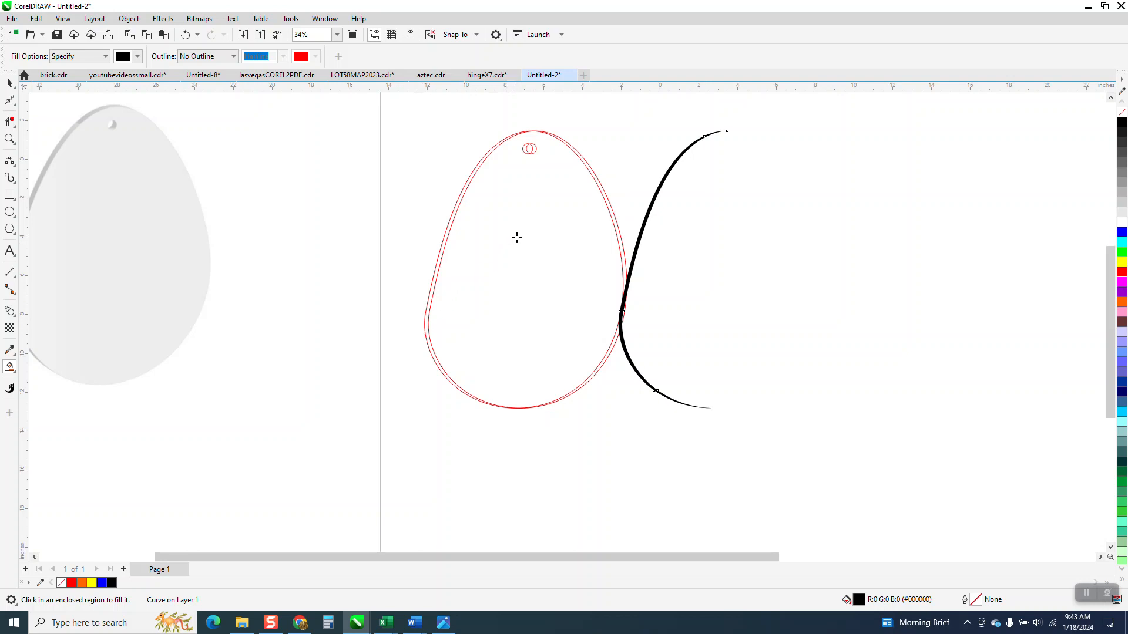
key("Right")
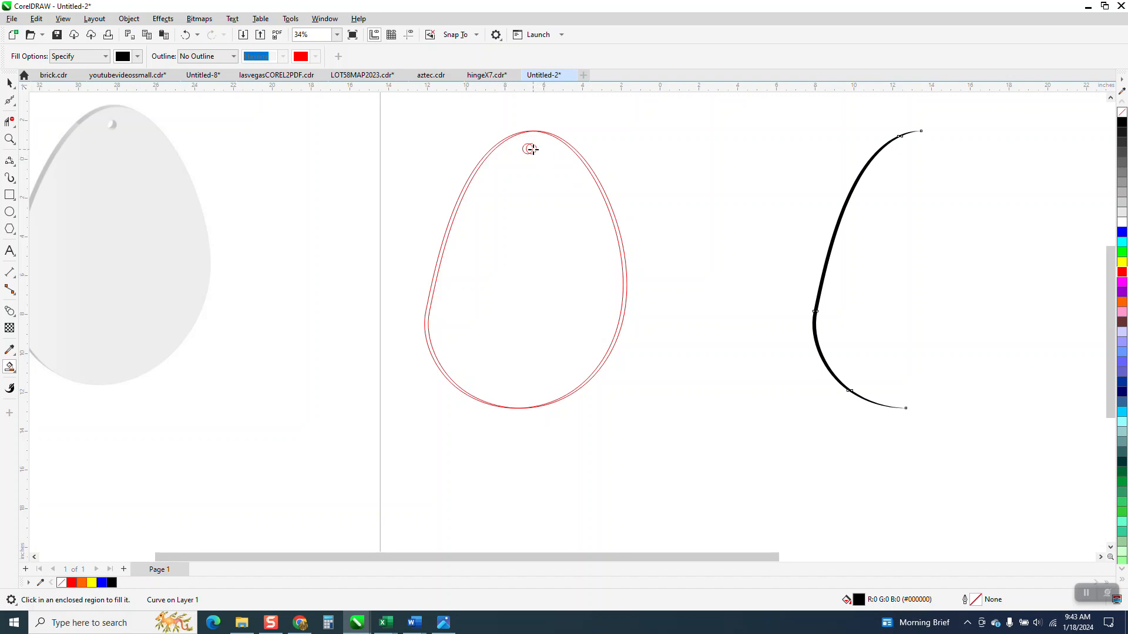
key("Right")
key("Right")
Delete the shifted copy of the red egg outline and hole circle
left_click(8, 85)
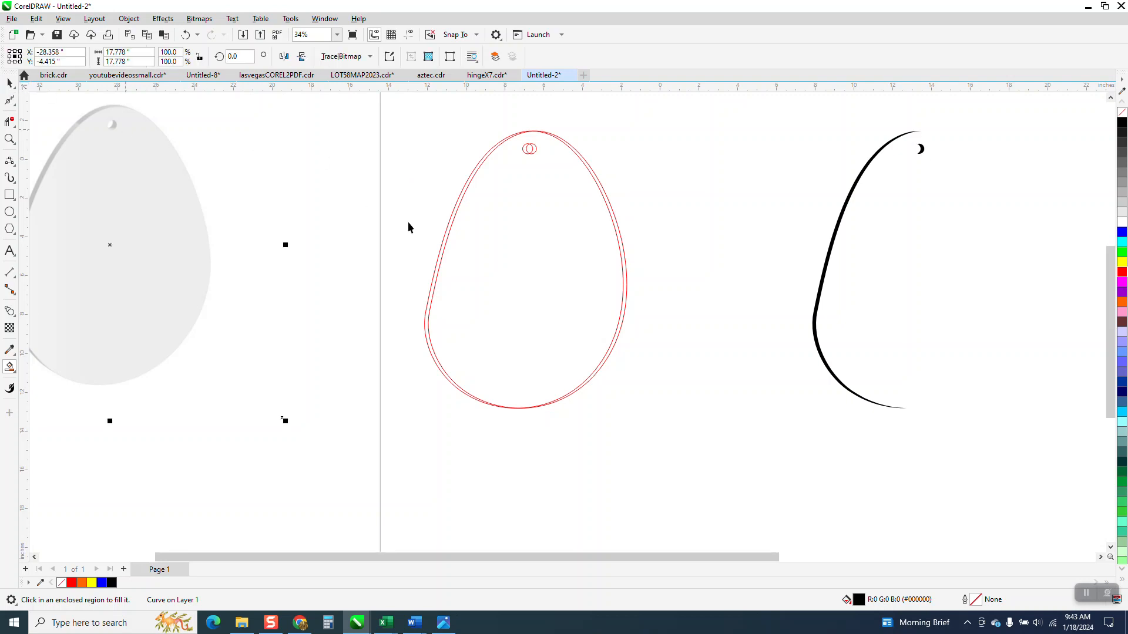
left_click(444, 242)
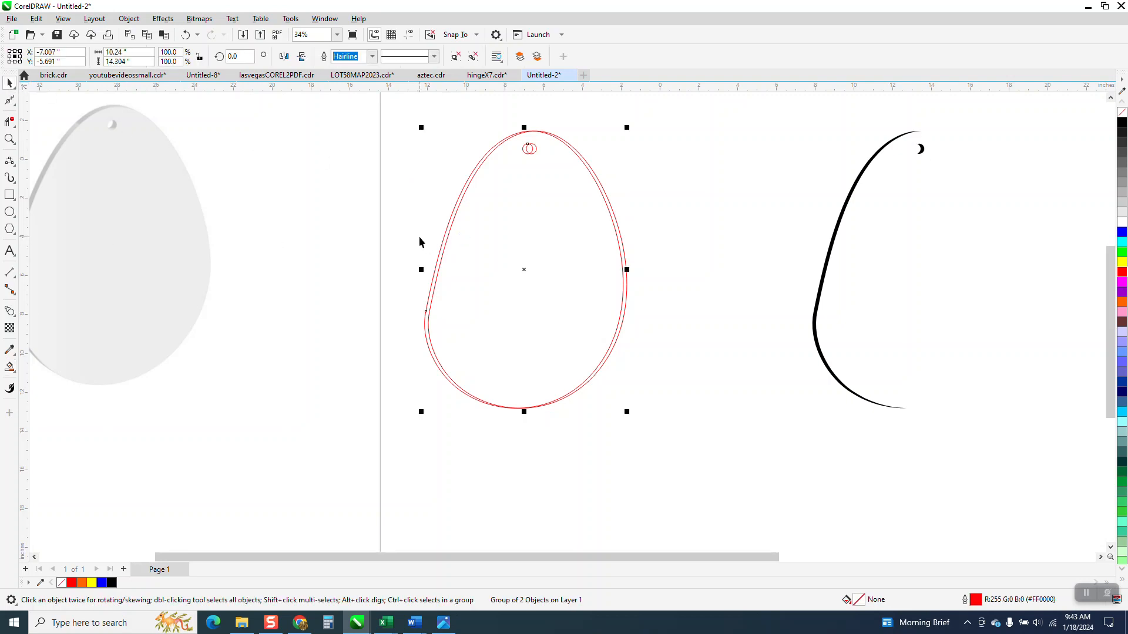
left_click(421, 240)
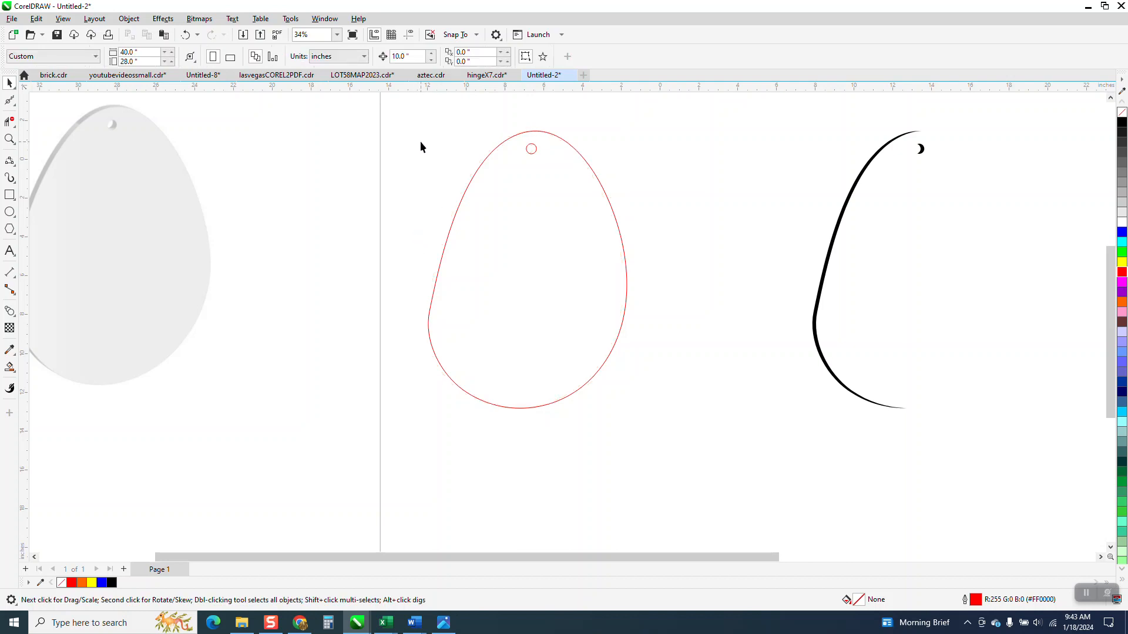
Nudge the remaining red outline group 20 inches right onto the black crescents
left_click_drag(642, 438, 671, 450)
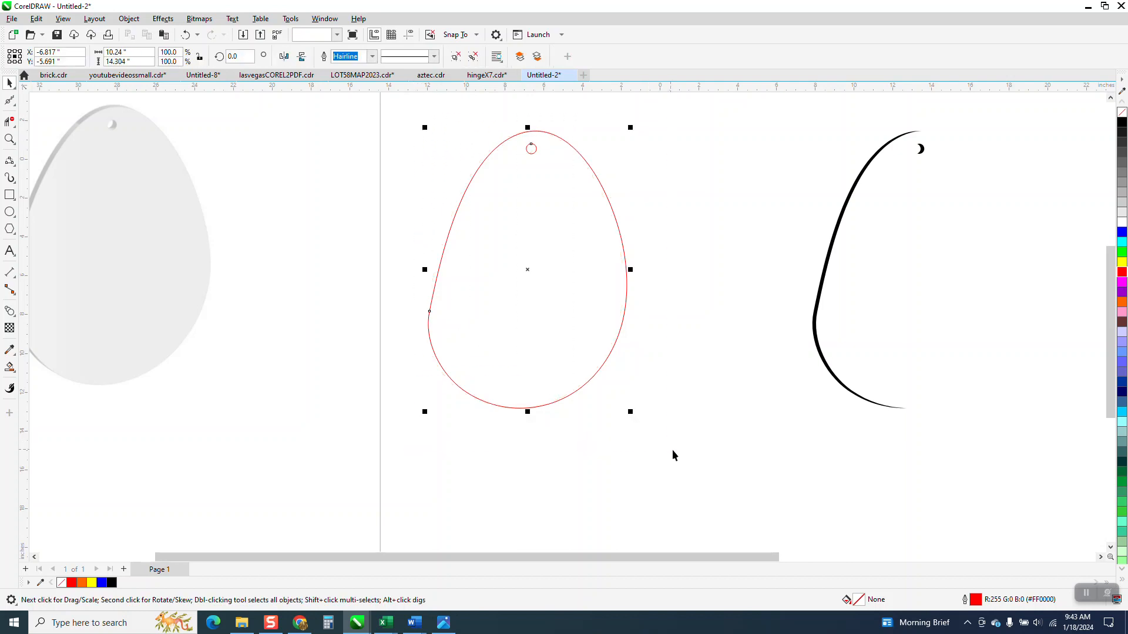
key("Right")
key("Right")
scroll(317, 393, "down", 1)
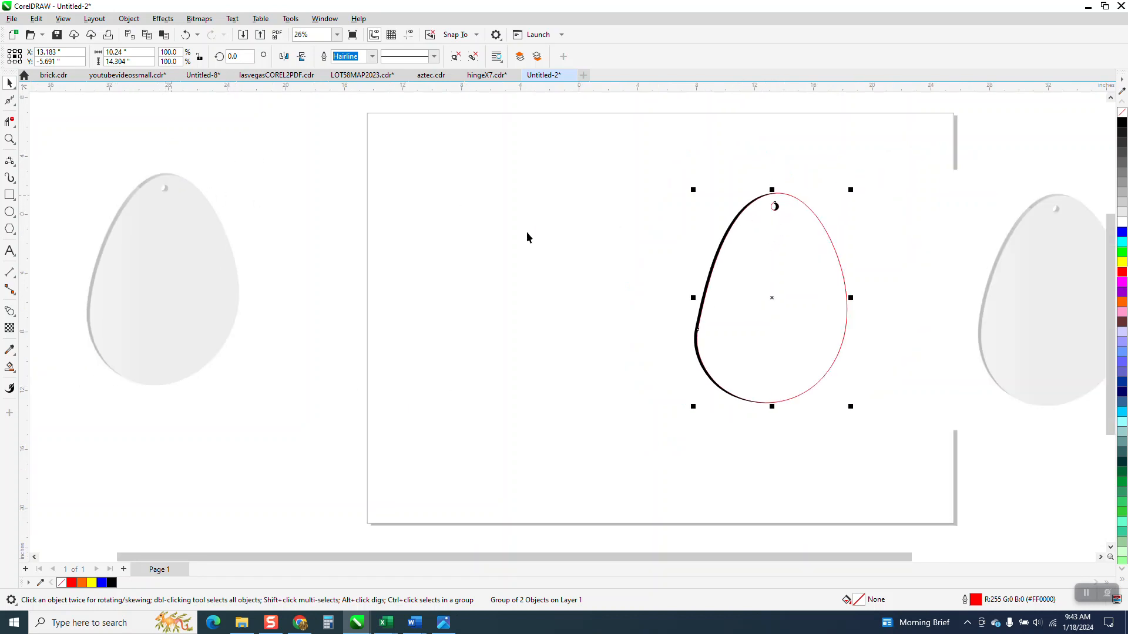
Sample light grey #EEEEEE from the egg picture as the Smart Fill colour and fill the egg body with it
scroll(552, 208, "down", 2)
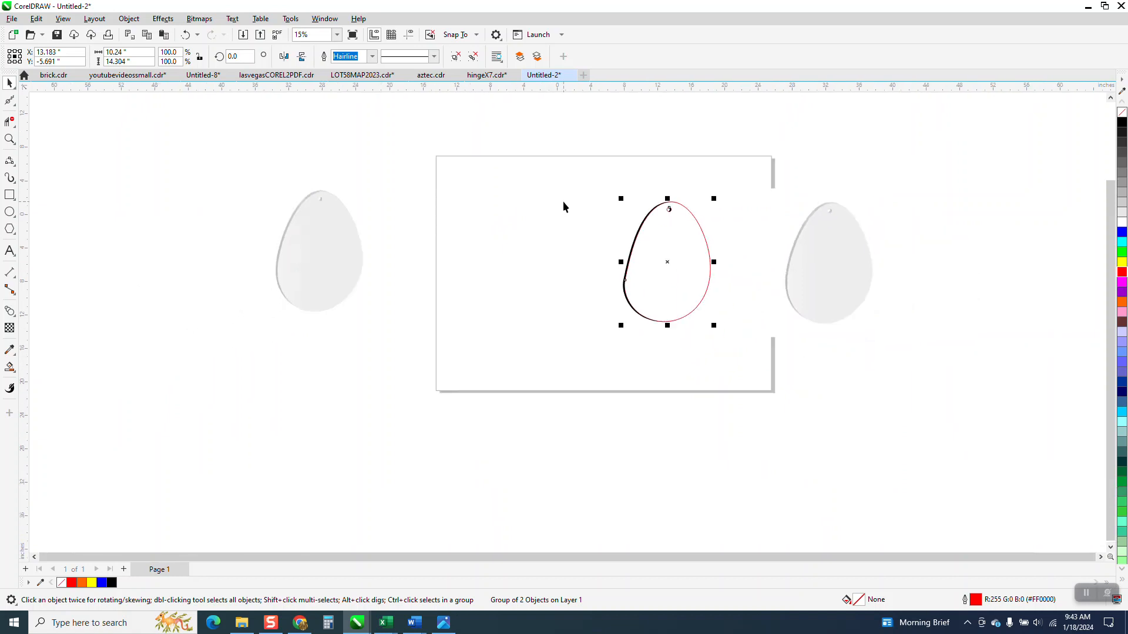
left_click(10, 139)
left_click_drag(596, 179, 934, 407)
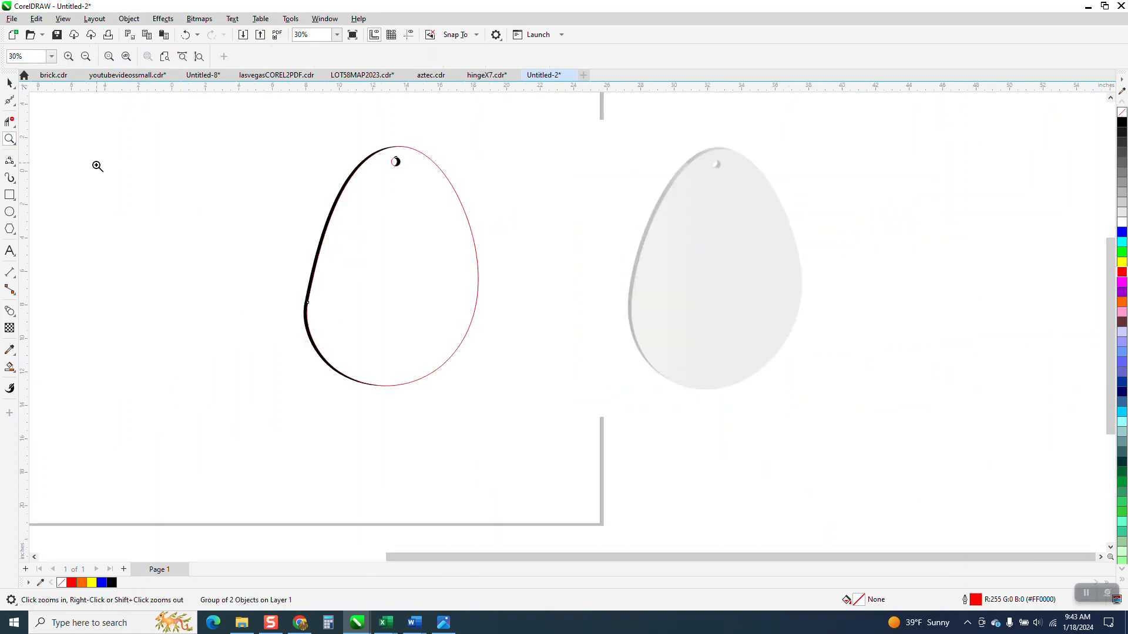
left_click(17, 374)
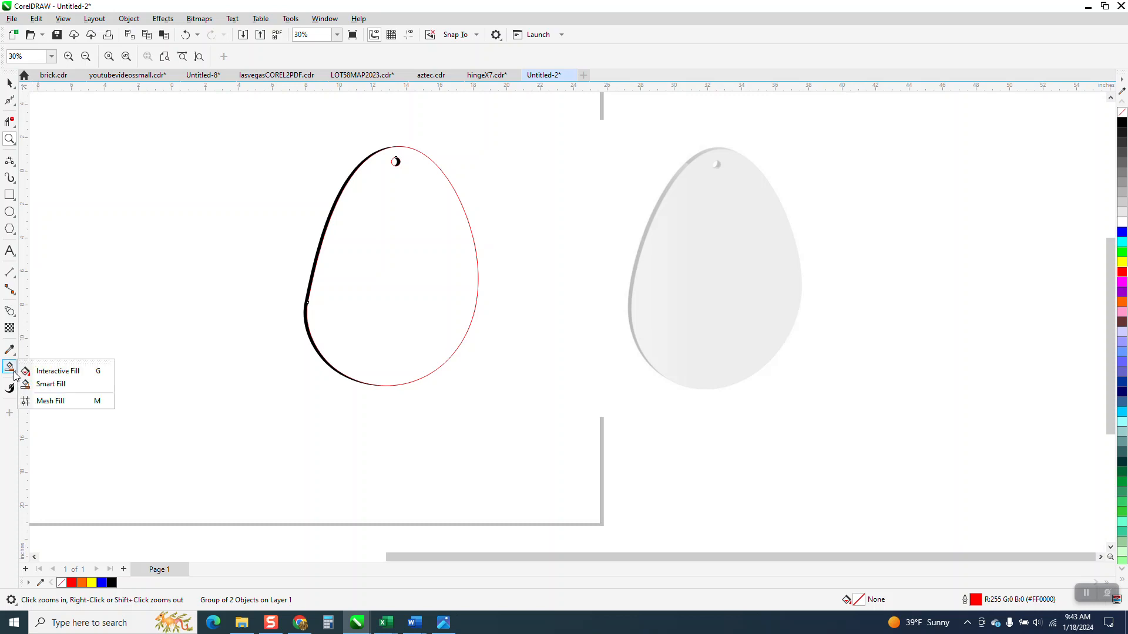
left_click(55, 380)
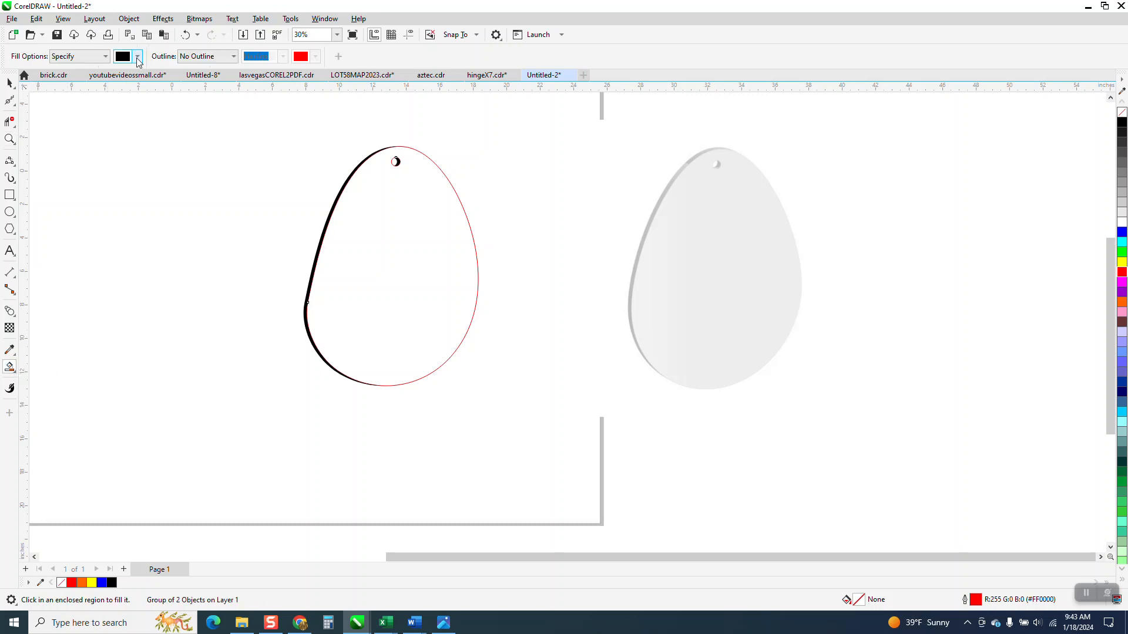
left_click(137, 56)
left_click(238, 247)
left_click(727, 288)
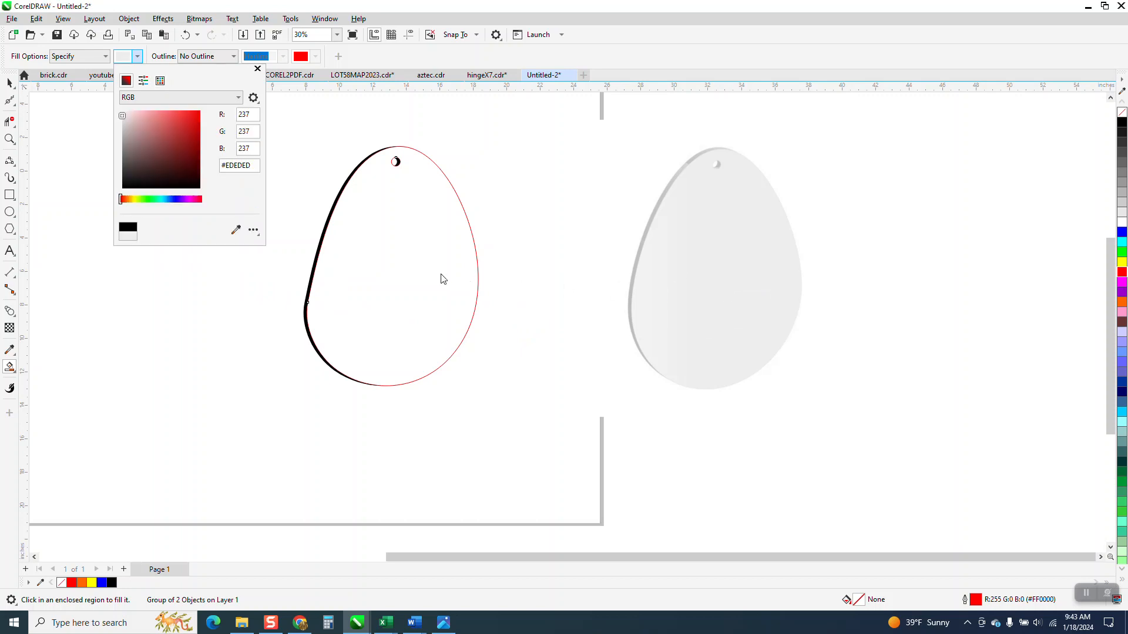
left_click(236, 231)
left_click(701, 295)
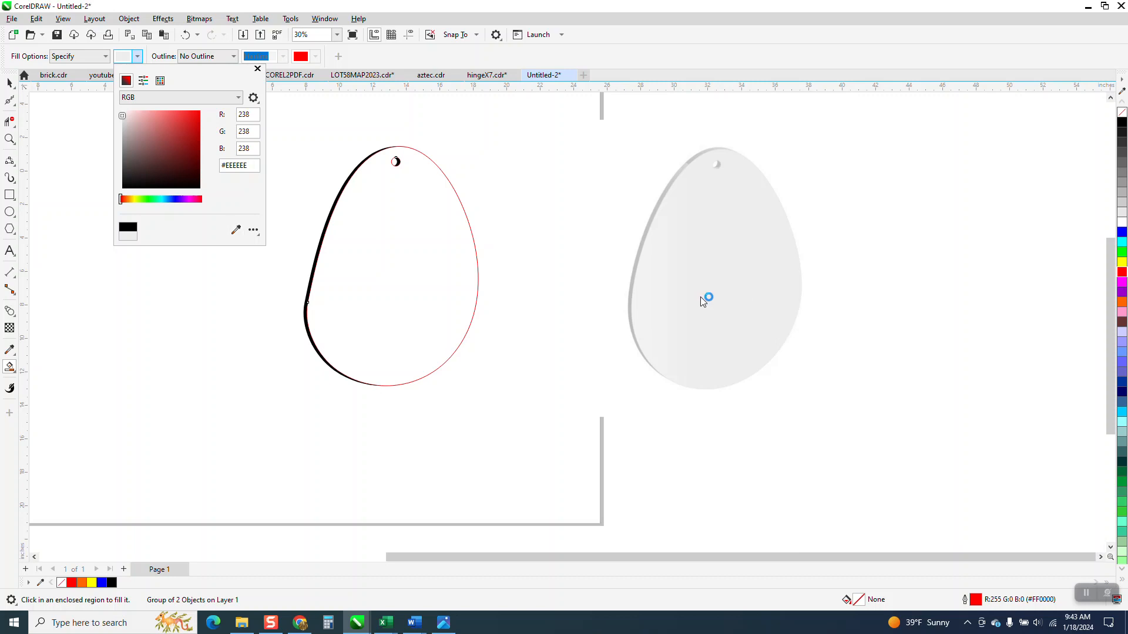
left_click(417, 281)
left_click(417, 280)
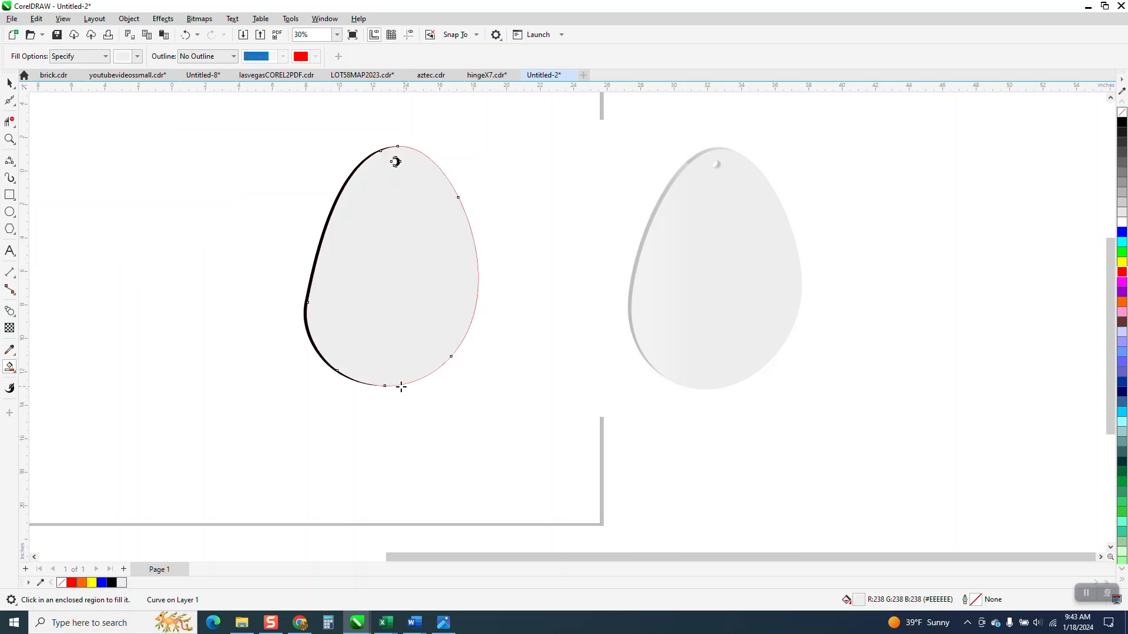
Move the grey-filled egg 10 inches left, off the red outline
left_click(9, 83)
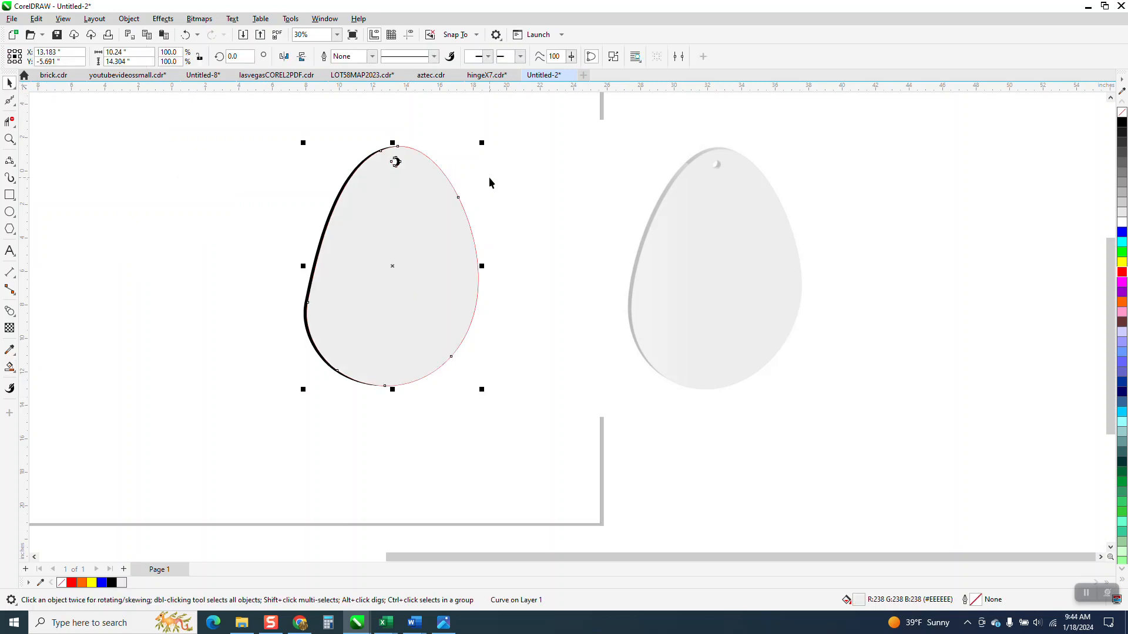
left_click(463, 212)
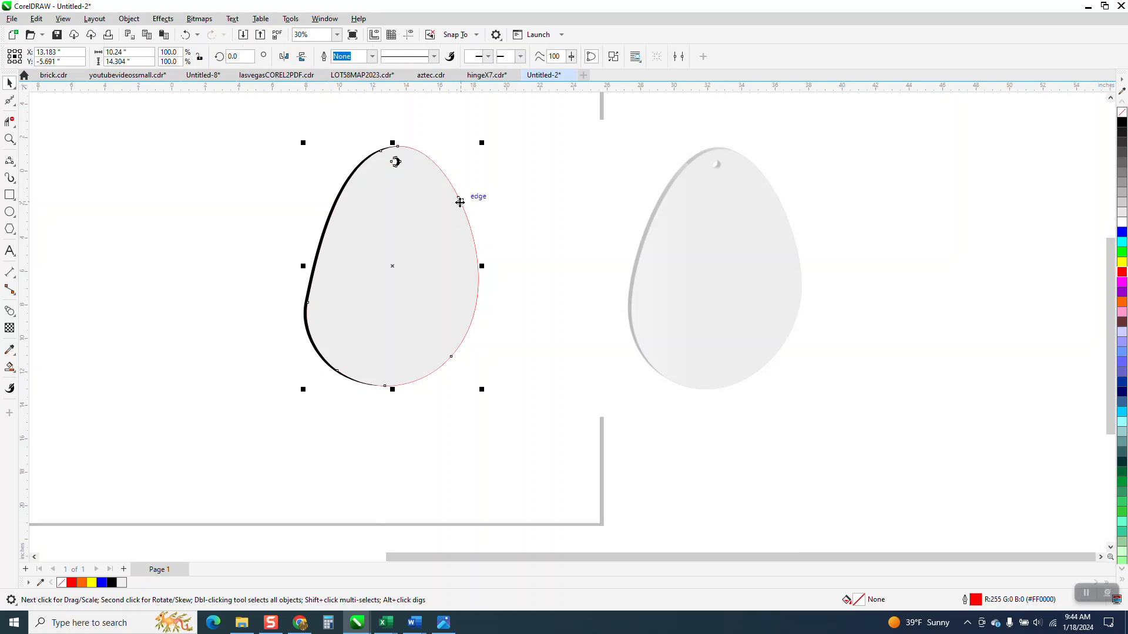
left_click_drag(457, 214, 286, 213)
Move the red outline group 20 inches down and the grey egg 10 inches down, clear of the black crescents
left_click(468, 221)
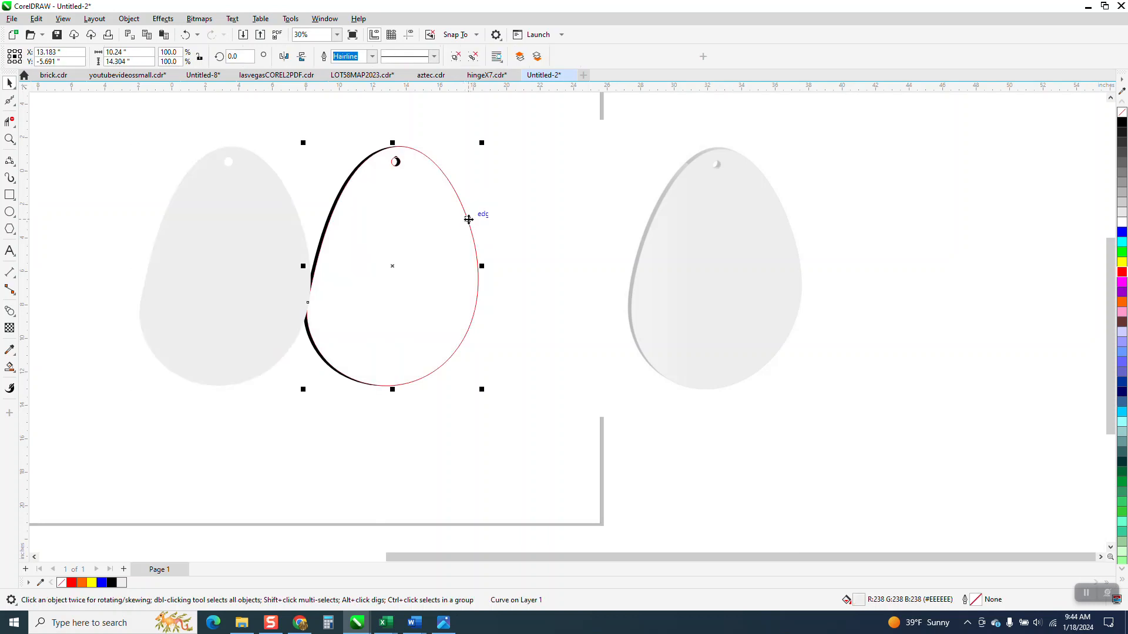
key("Down")
key("Down")
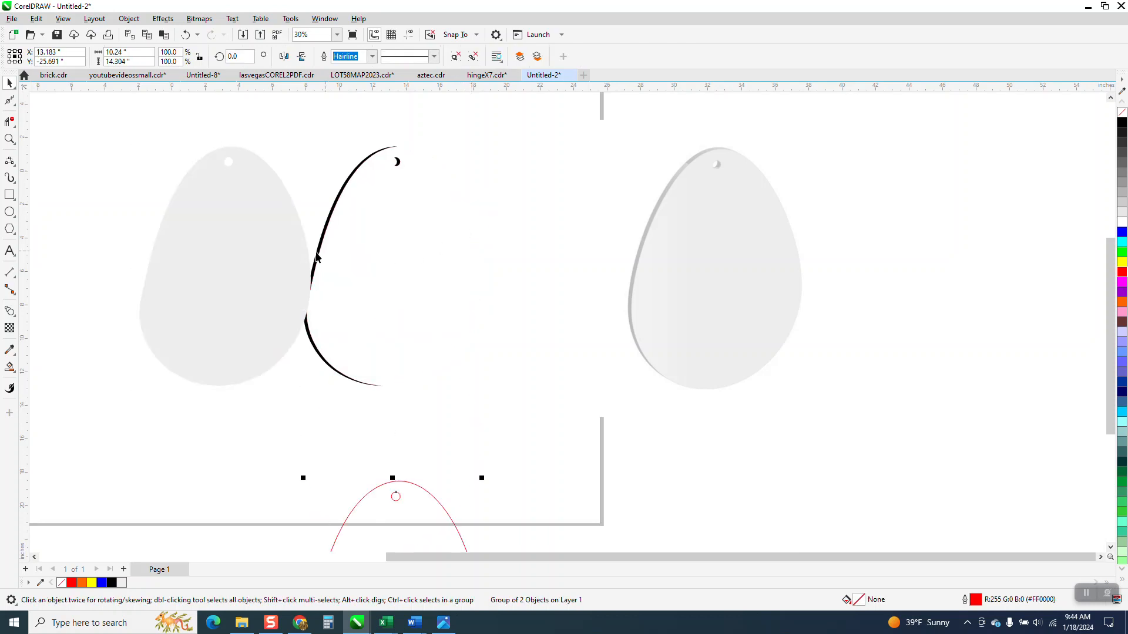
left_click(290, 250)
key("Down")
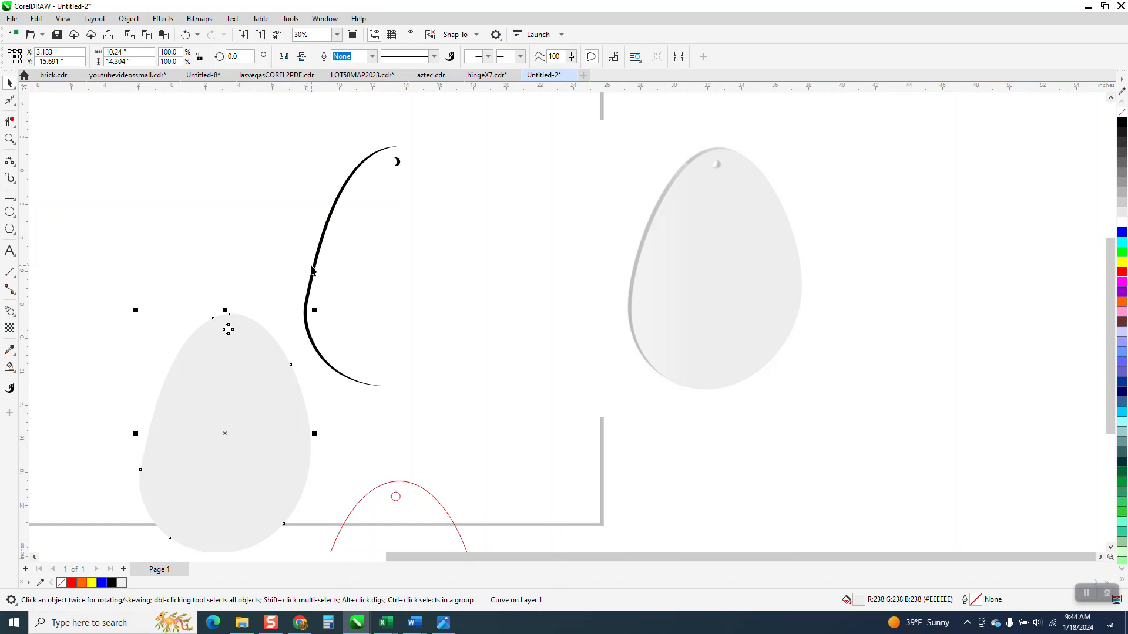
Move the grey egg 10 inches up and 10 inches right, back onto the black crescents
key("Up")
key("Right")
left_click(270, 219)
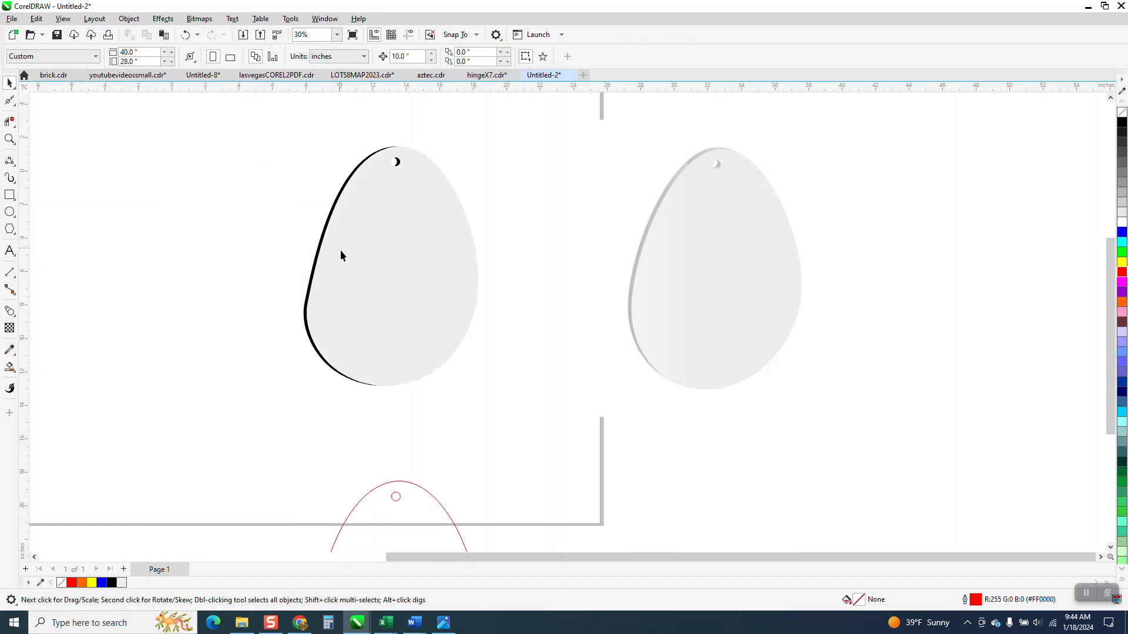
Group the long black edge crescent with the small crescent in the hanging hole
left_click(310, 289)
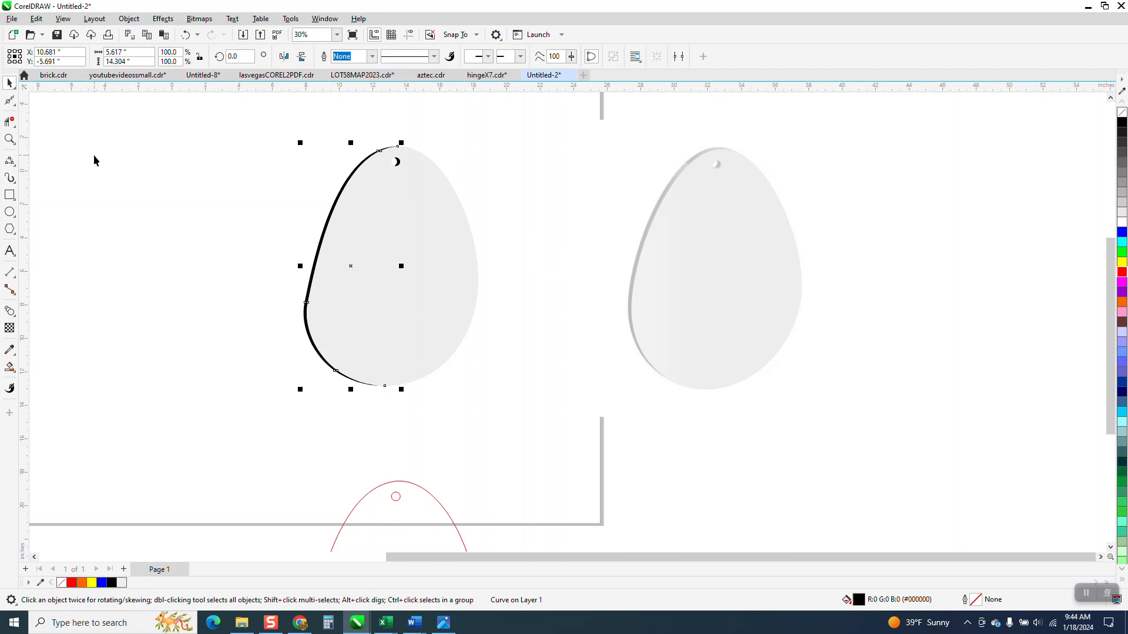
left_click(9, 139)
left_click_drag(269, 130, 563, 444)
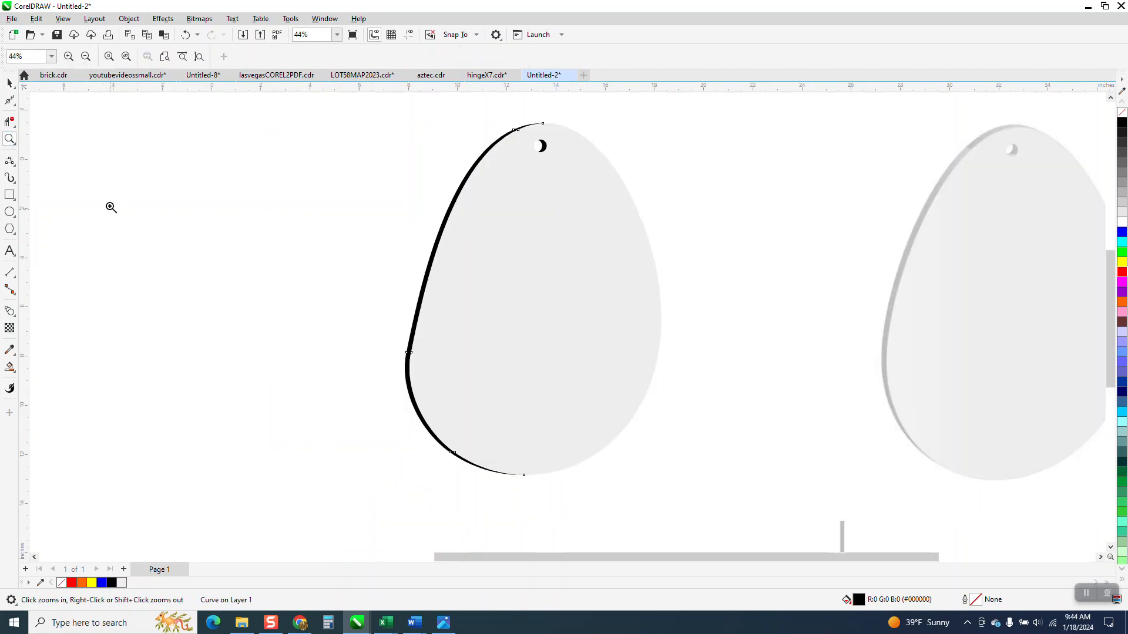
left_click(10, 83)
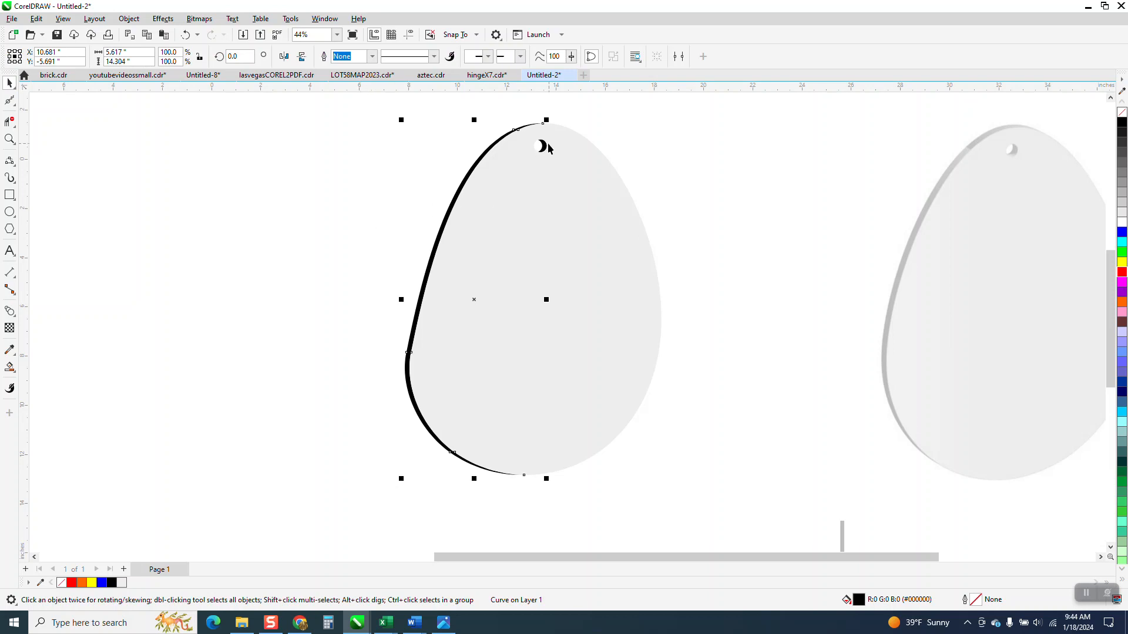
left_click(544, 147, "shift")
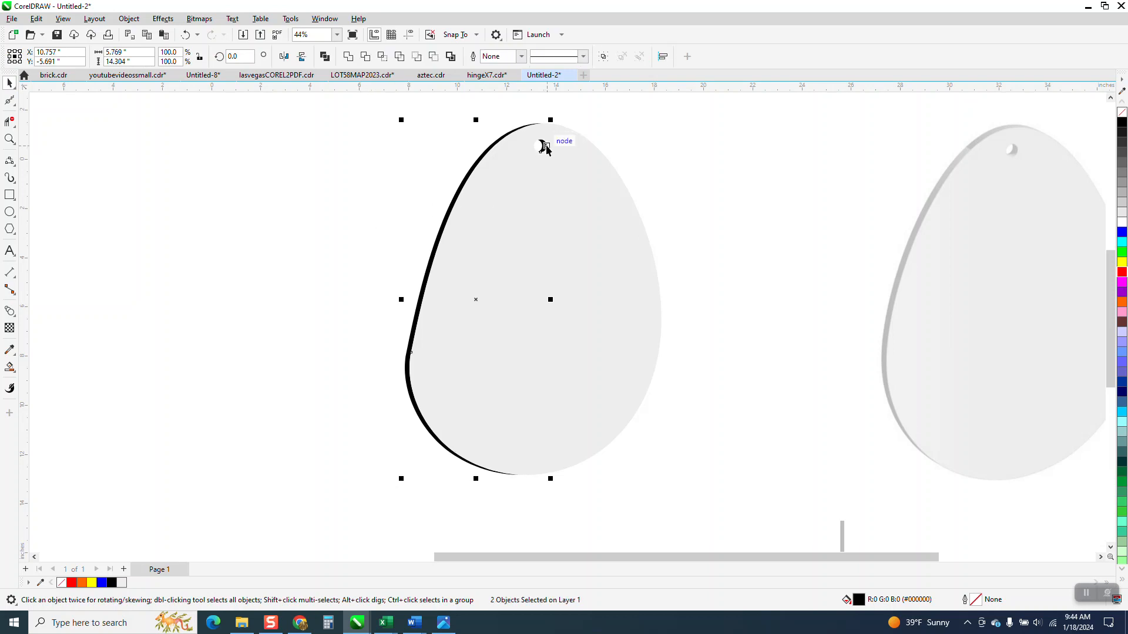
key("ctrl+g")
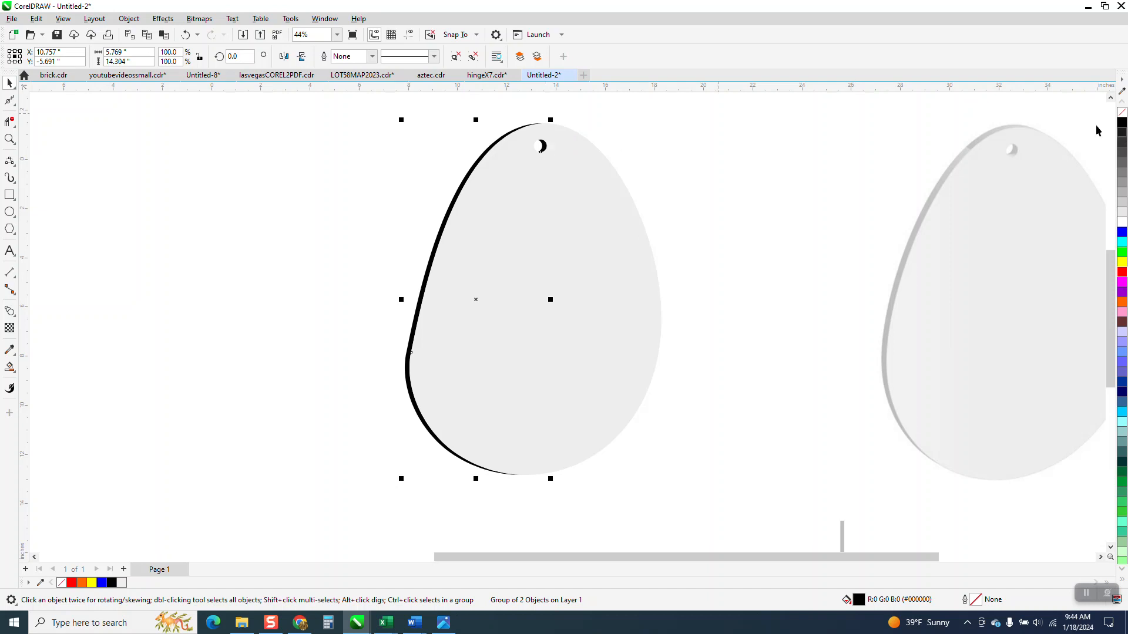
Recolour the crescent group, trying light grey R204 G204 B204 before settling on darker grey R179 G179 B179
right_click(1122, 204)
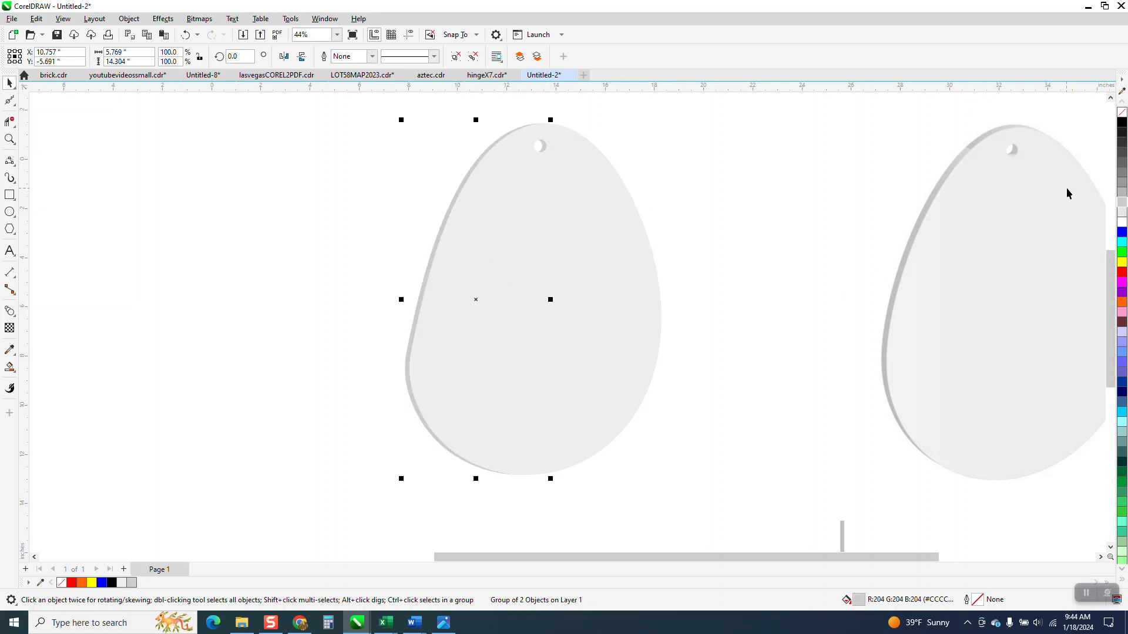
right_click(1123, 197)
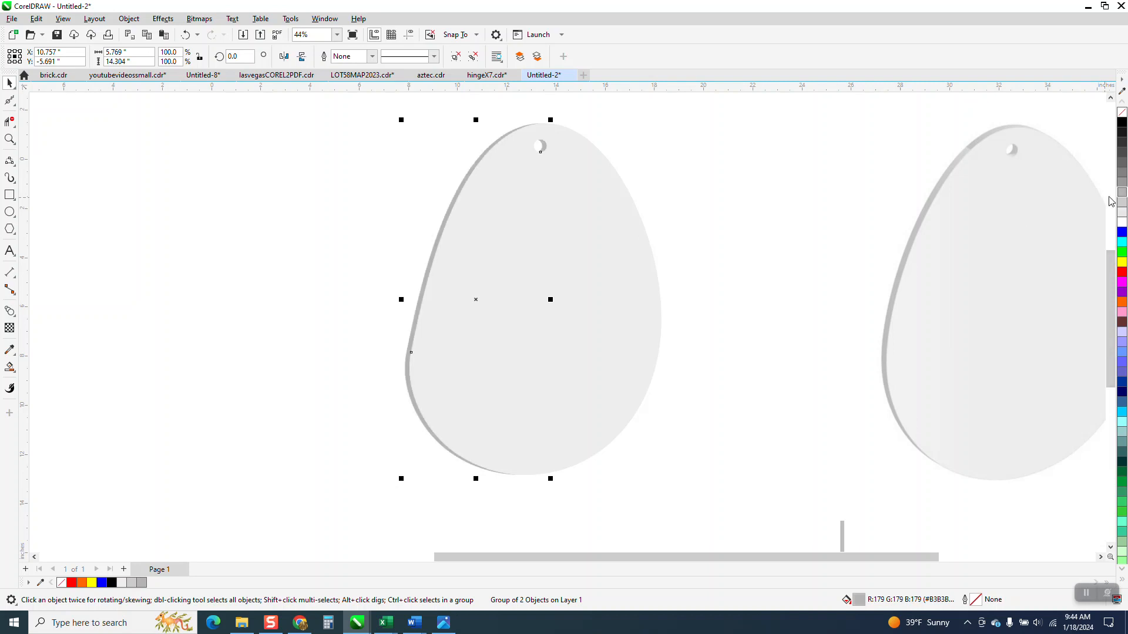
scroll(267, 248, "down", 1)
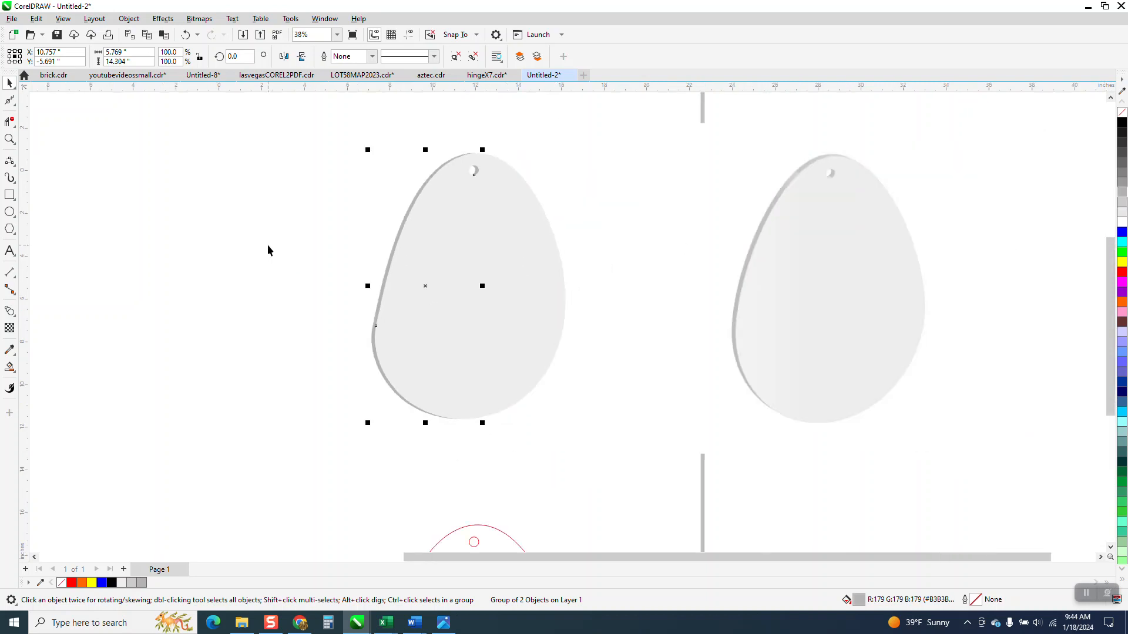
Draw a rectangle about 14.6 by 17.7 inches around the grey egg and fill it with yellow #FFFF00
left_click(10, 194)
mouse_move(333, 130)
left_mouse_down()
mouse_move(525, 391)
mouse_move(605, 460)
left_mouse_up()
left_click(1122, 263)
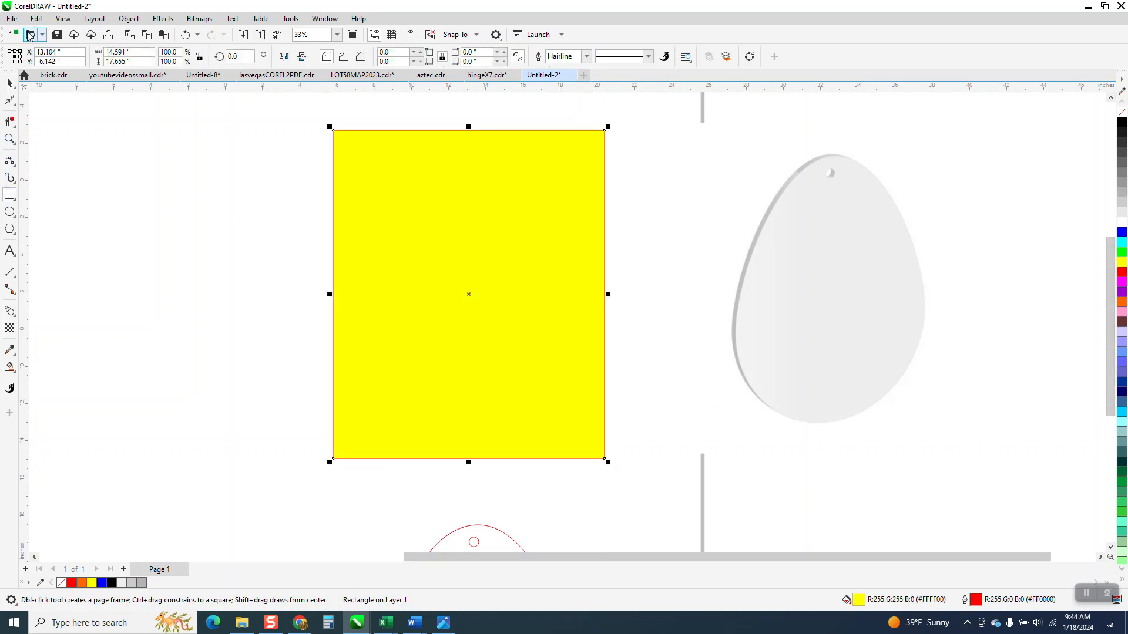
Send the yellow rectangle behind the grey egg and its shadow crescents
left_click(130, 20)
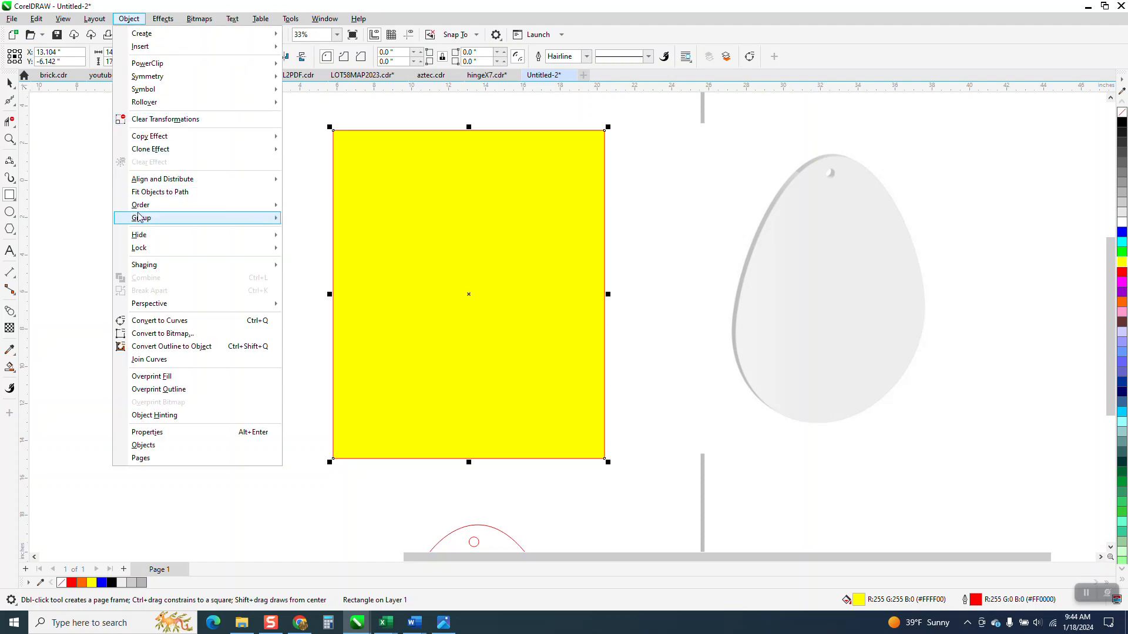
mouse_move(214, 209)
left_click(304, 219)
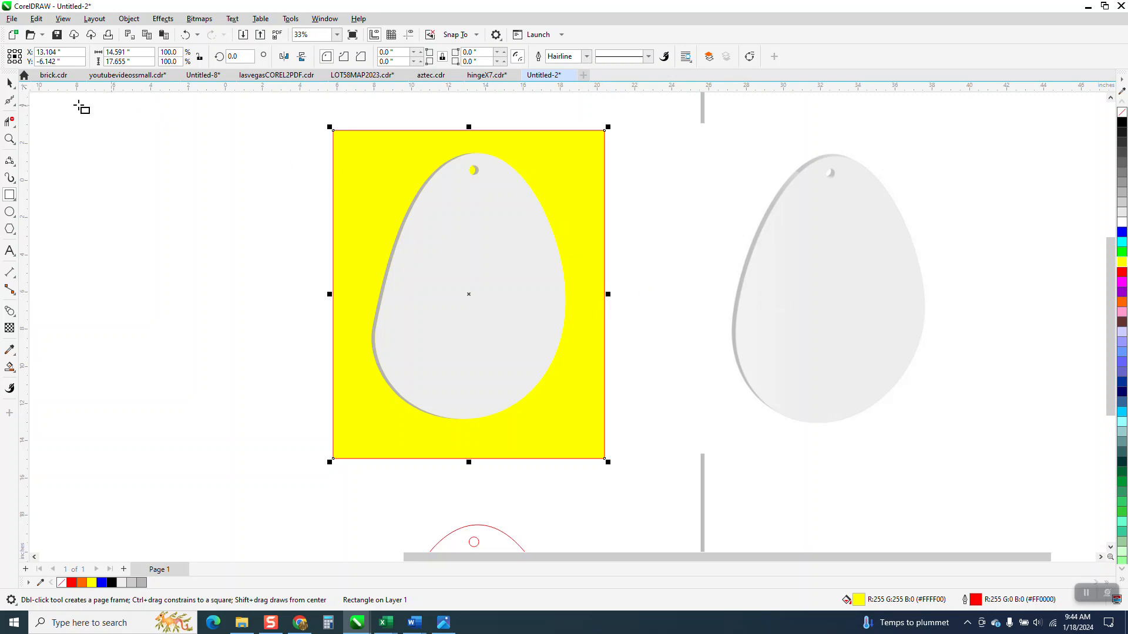
Move the original egg bitmap further right and slightly down, centring it at about X 35.6, Y -6.7 inches
left_click_drag(783, 288, 837, 305)
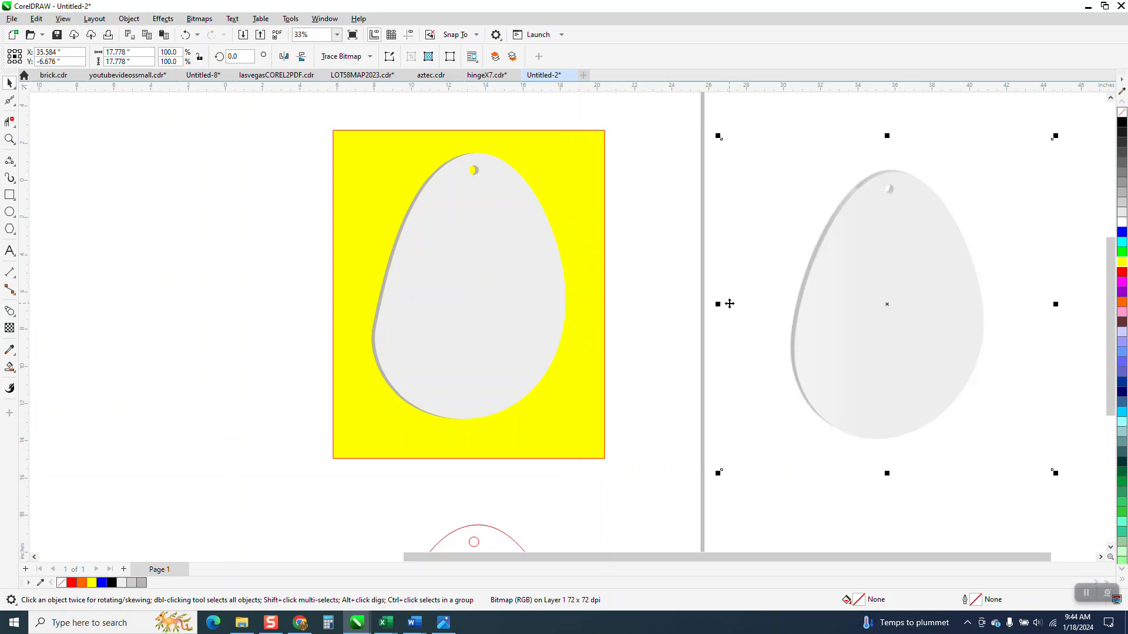